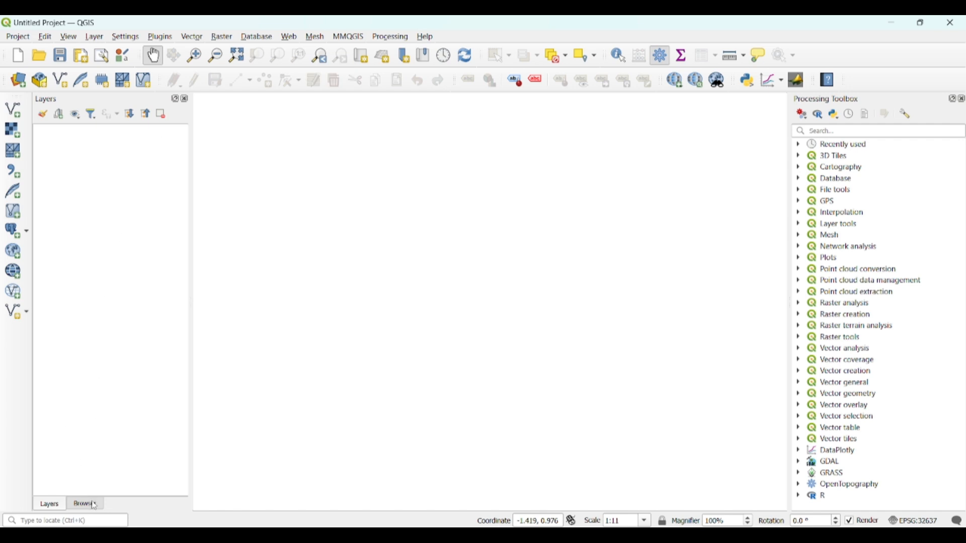
pyautogui.click(94, 507)
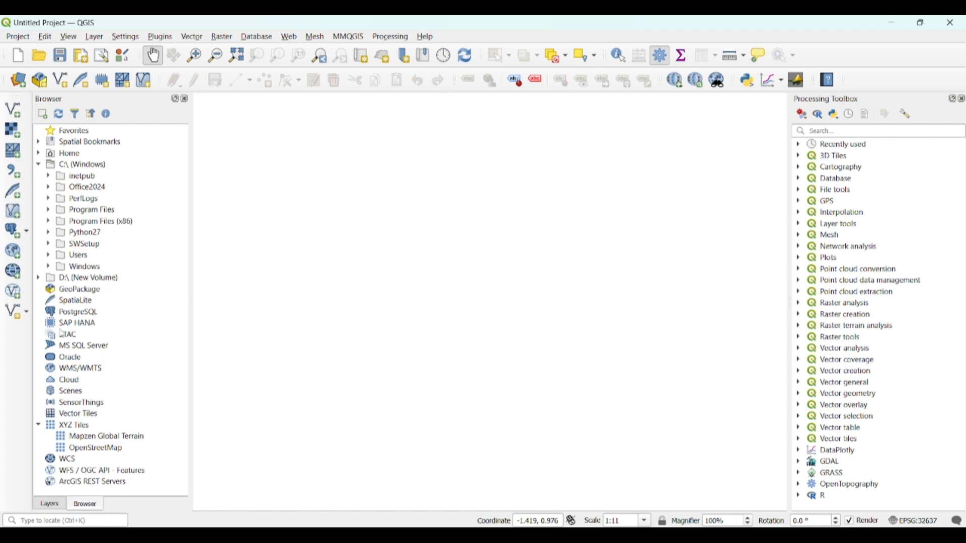
pyautogui.click(50, 507)
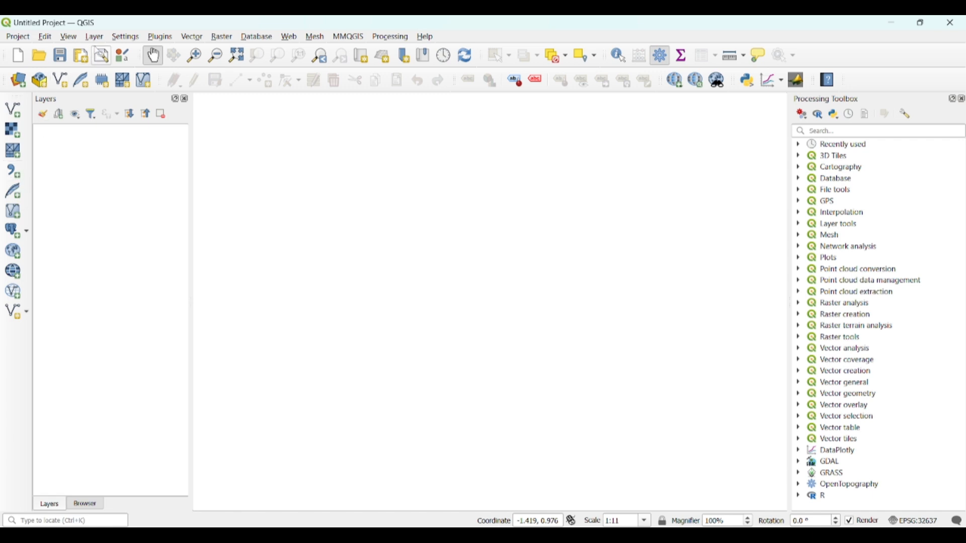
# Start adding a delimited text layer and load MAP2000-2019two.csv from the Test\GPS folder as its source file.
pyautogui.click(95, 38)
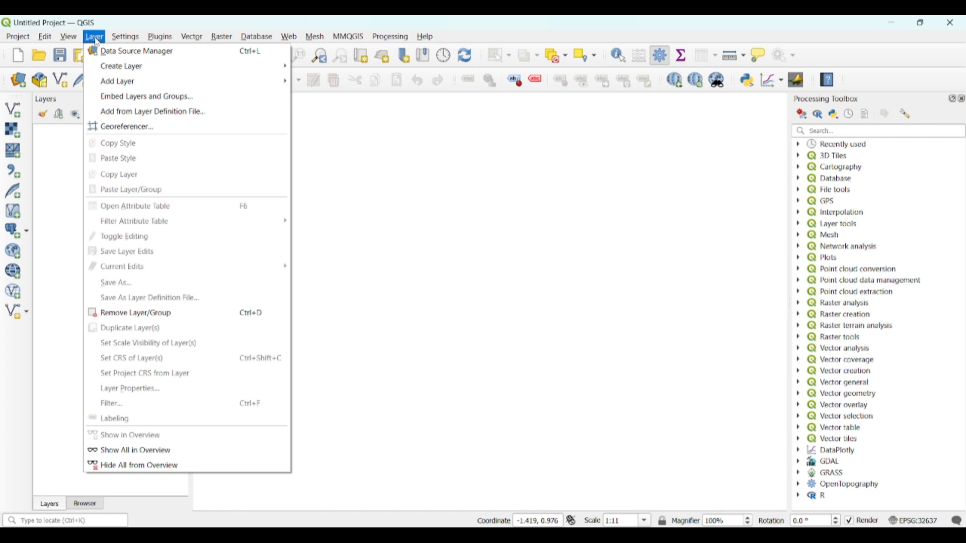
pyautogui.moveTo(131, 90)
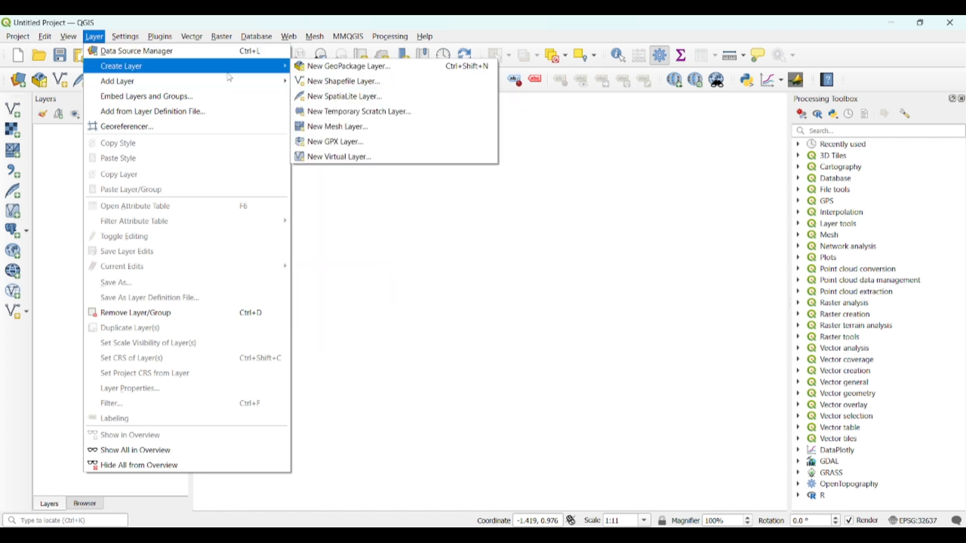
pyautogui.moveTo(271, 81)
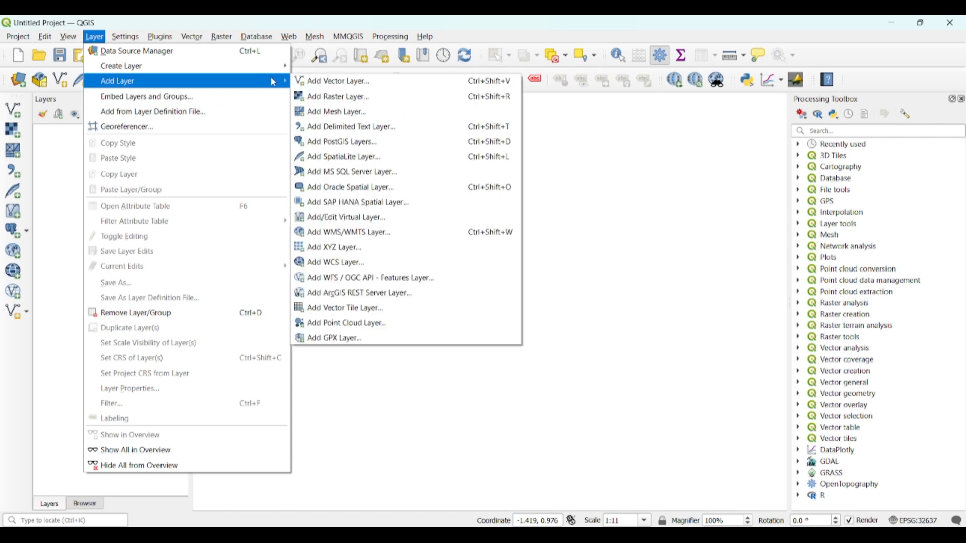
pyautogui.click(357, 129)
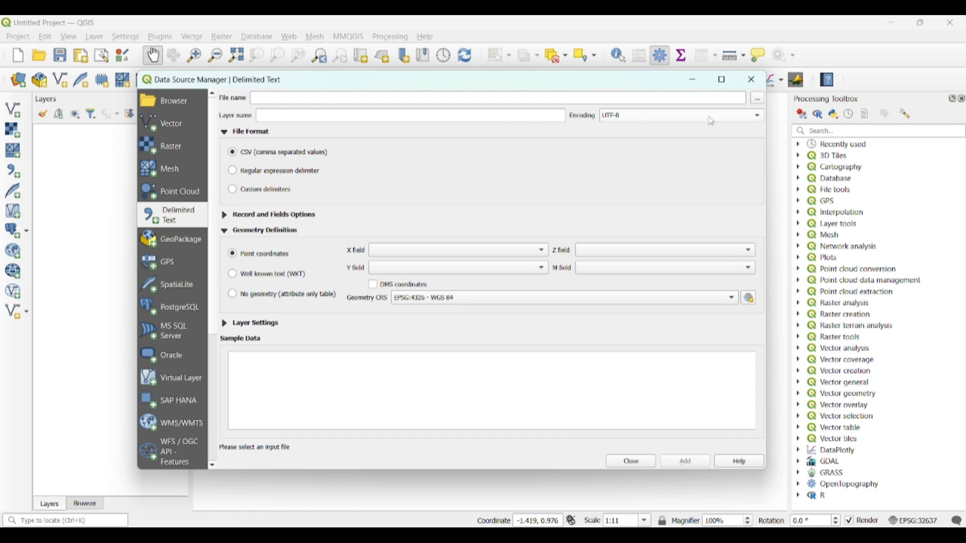
pyautogui.click(759, 101)
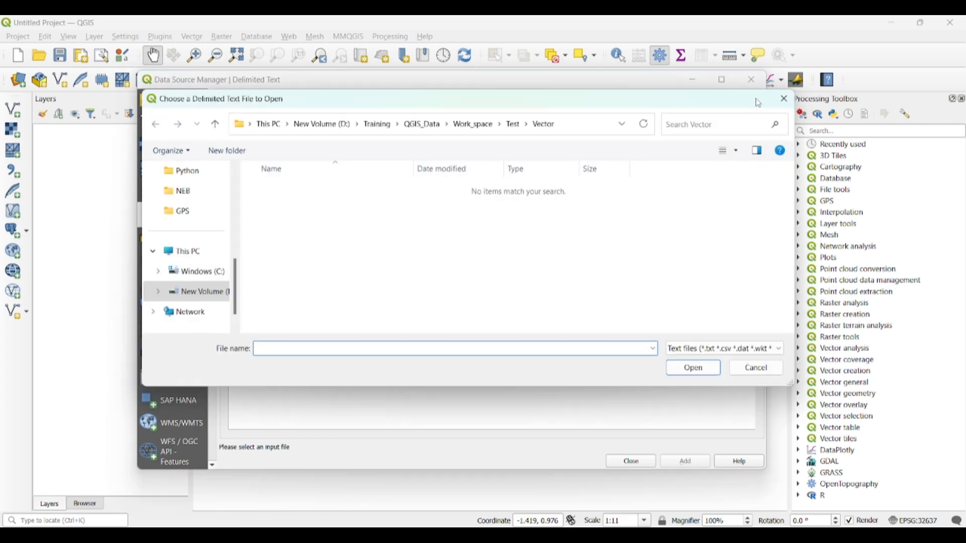
pyautogui.click(516, 129)
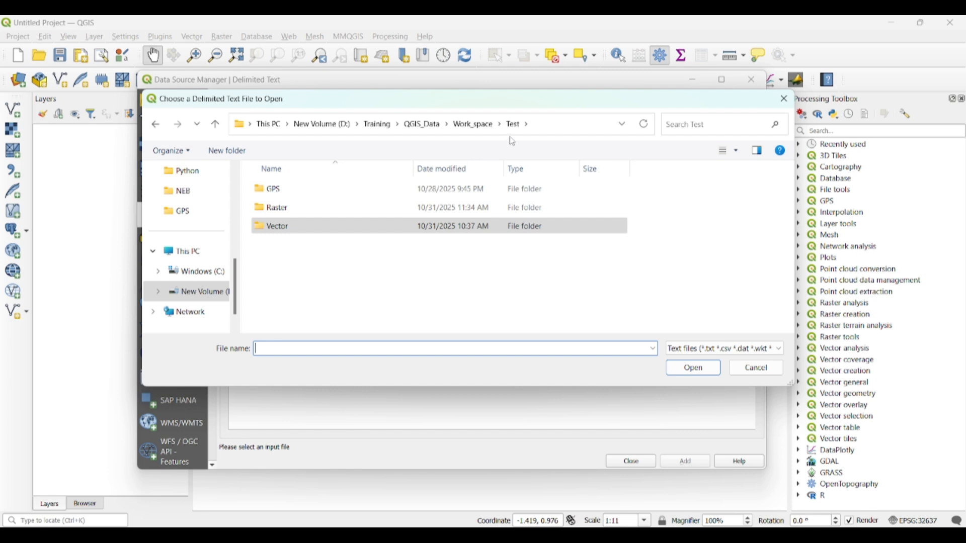
pyautogui.doubleClick(293, 191)
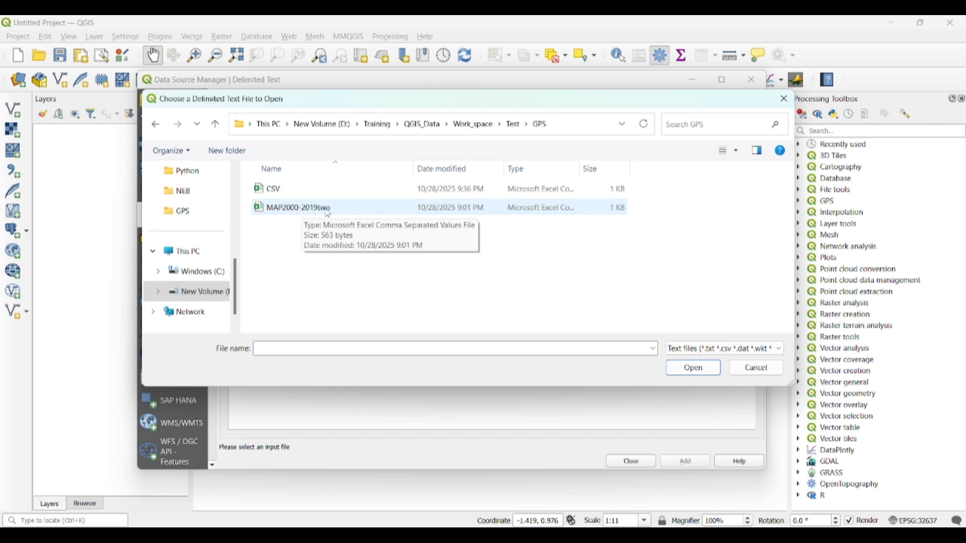
pyautogui.click(352, 210)
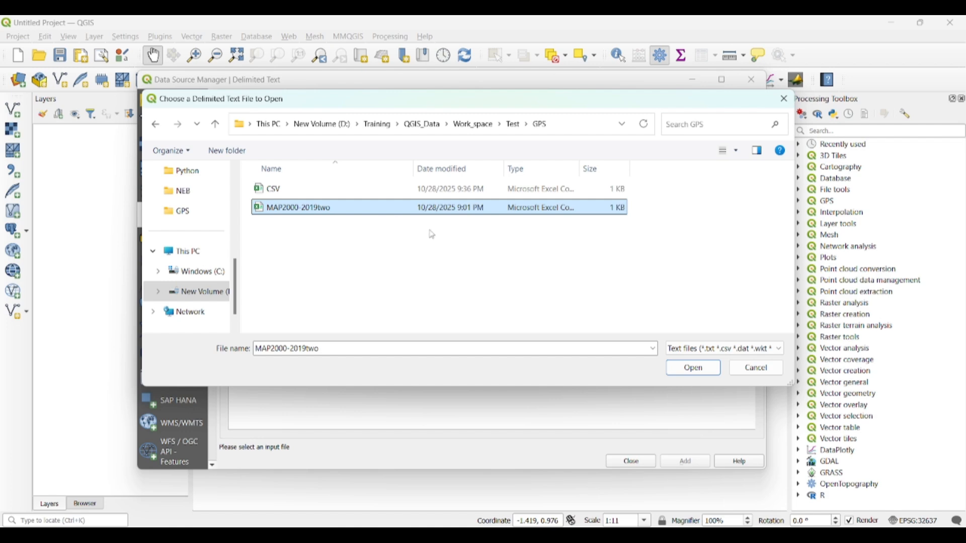
pyautogui.click(692, 373)
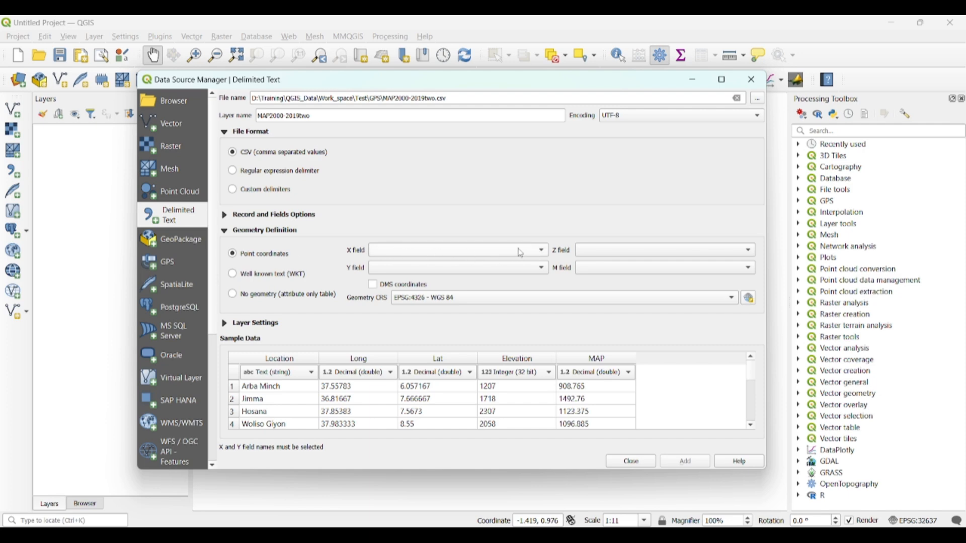
# Define the point geometry with Long as the X field, Lat as the Y field and Elevation as the Z field.
pyautogui.click(542, 254)
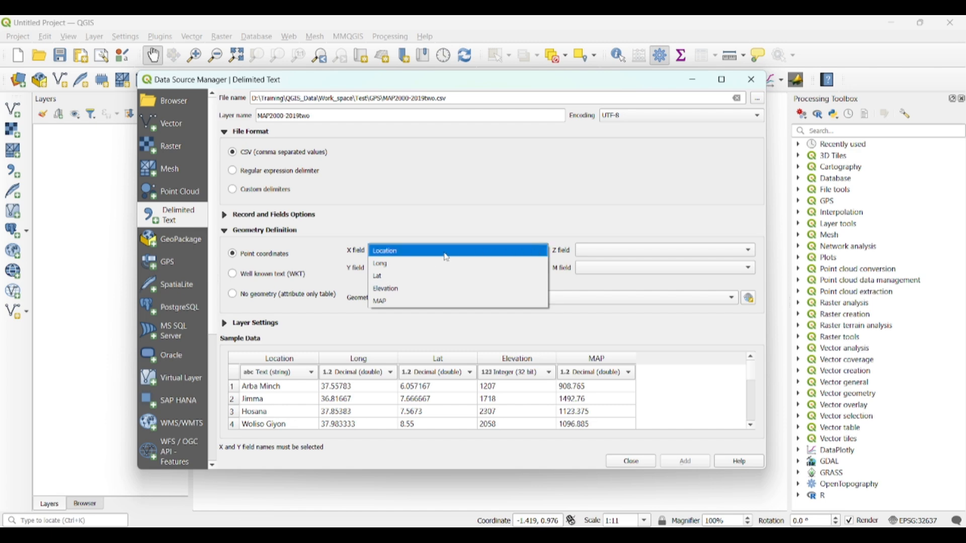
pyautogui.click(415, 264)
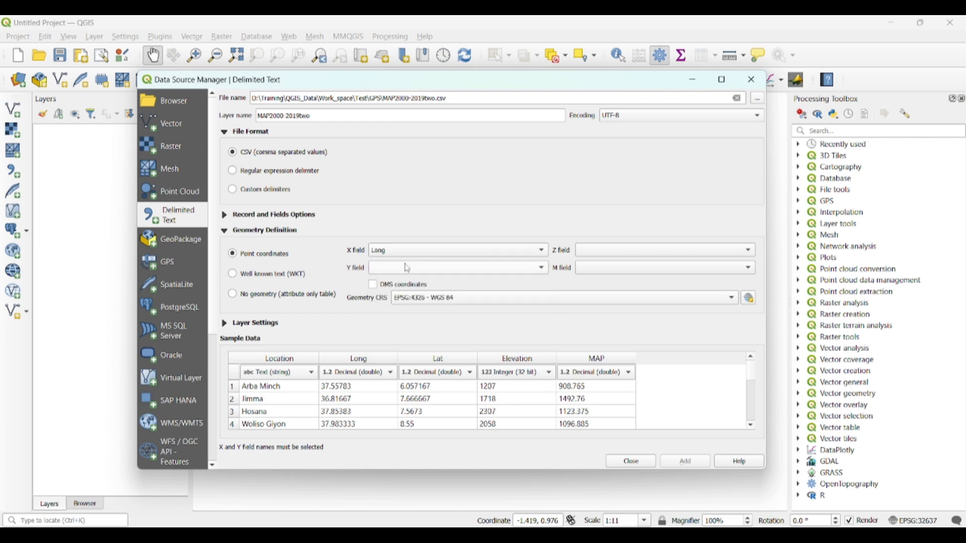
pyautogui.click(542, 275)
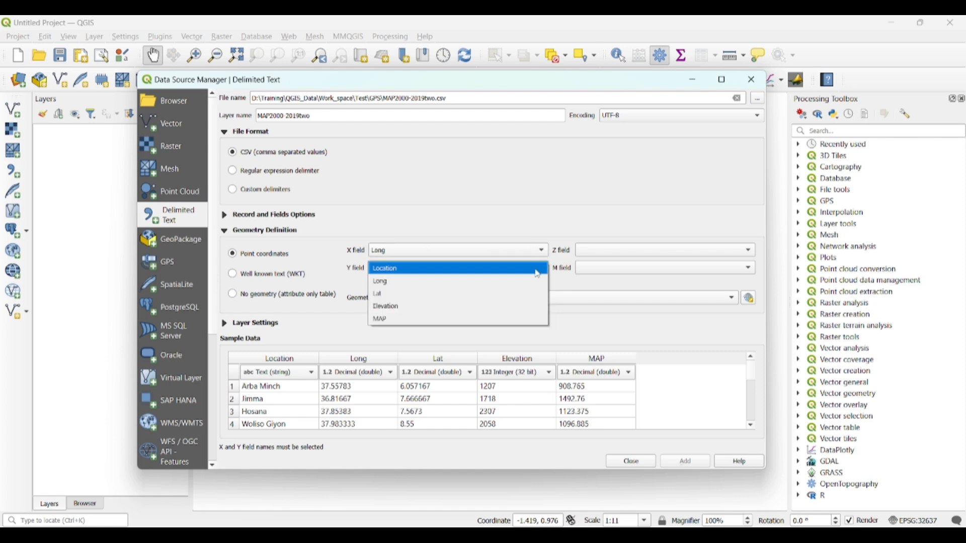
pyautogui.click(412, 294)
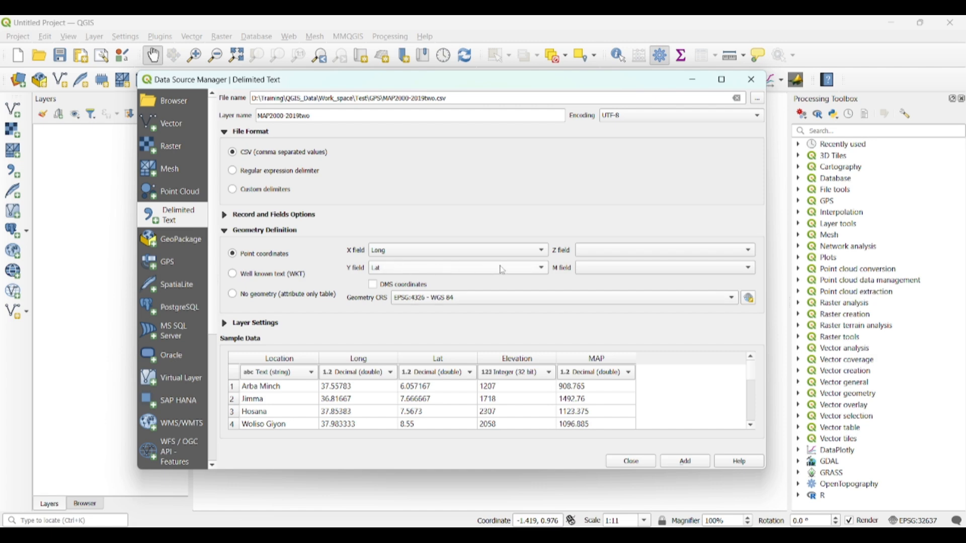
pyautogui.click(750, 252)
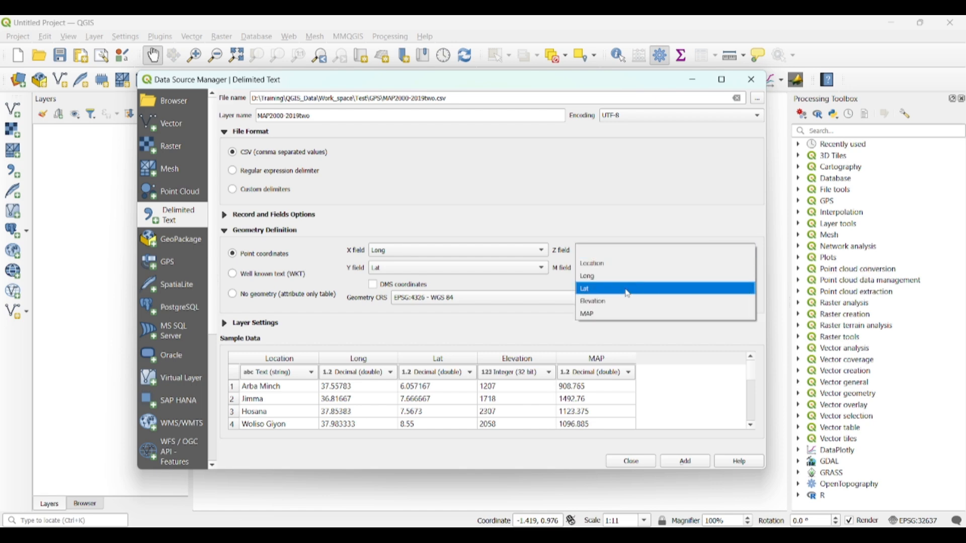
pyautogui.click(617, 303)
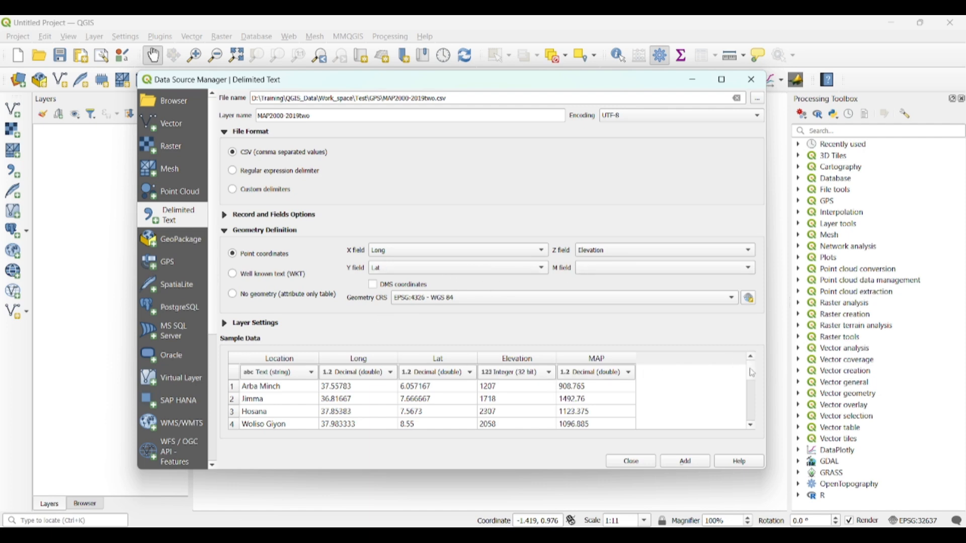
# Review the sample data rows, add the delimited text layer to the map and close the Data Source Manager.
pyautogui.scroll(-4, 753, 423)
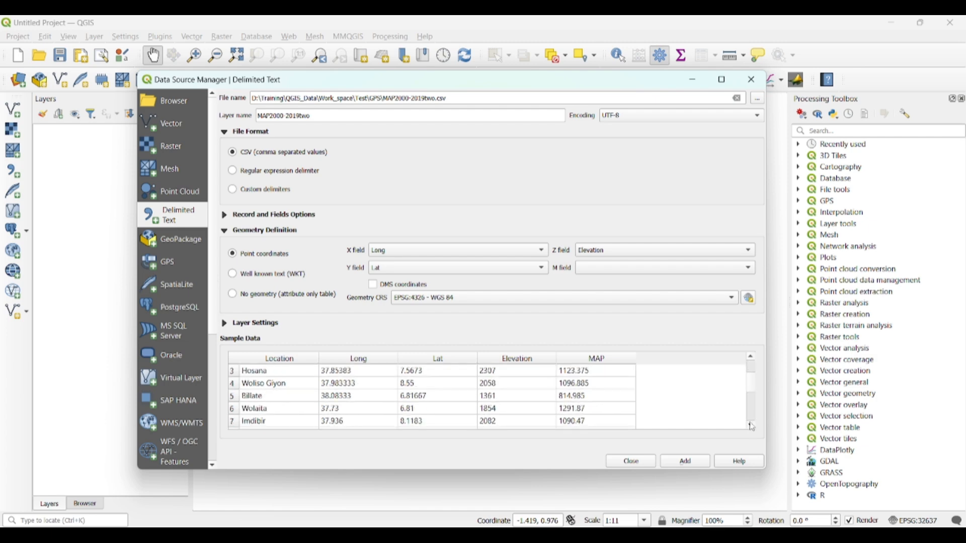
pyautogui.scroll(-4, 753, 427)
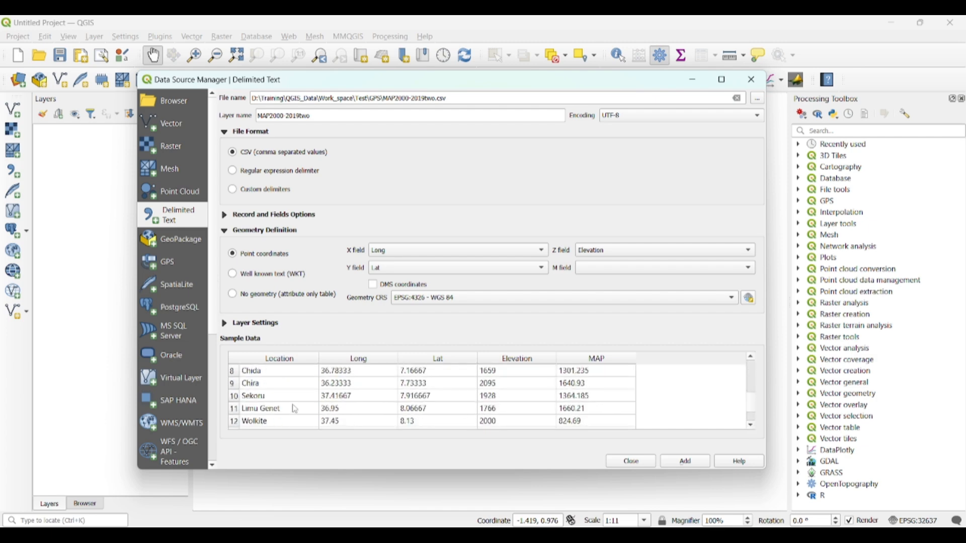
pyautogui.scroll(8, 282, 395)
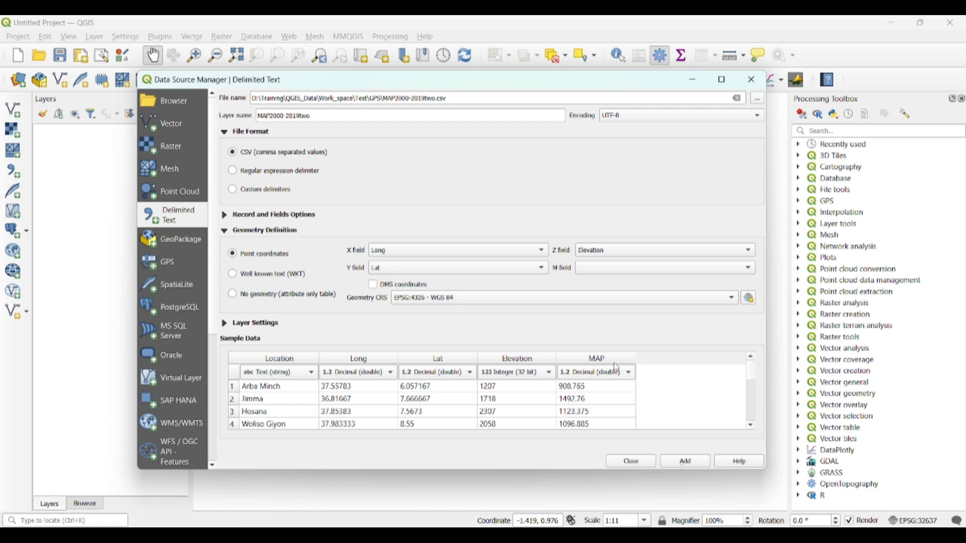
pyautogui.scroll(-5, 752, 426)
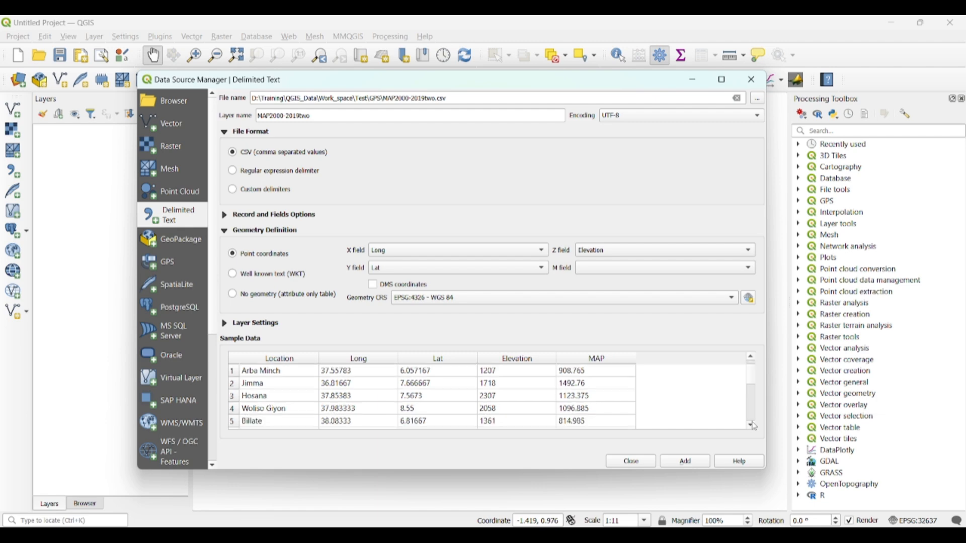
pyautogui.scroll(-4, 752, 426)
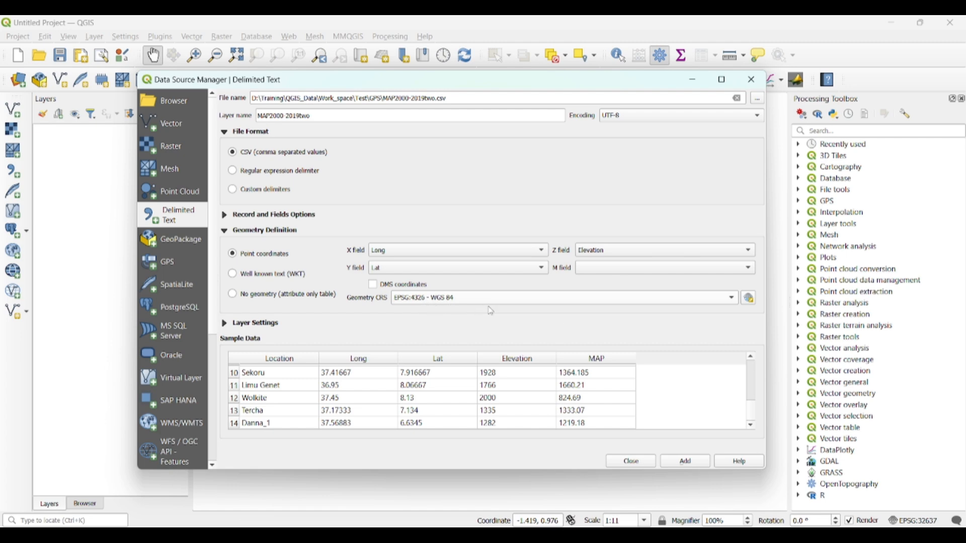
pyautogui.click(692, 463)
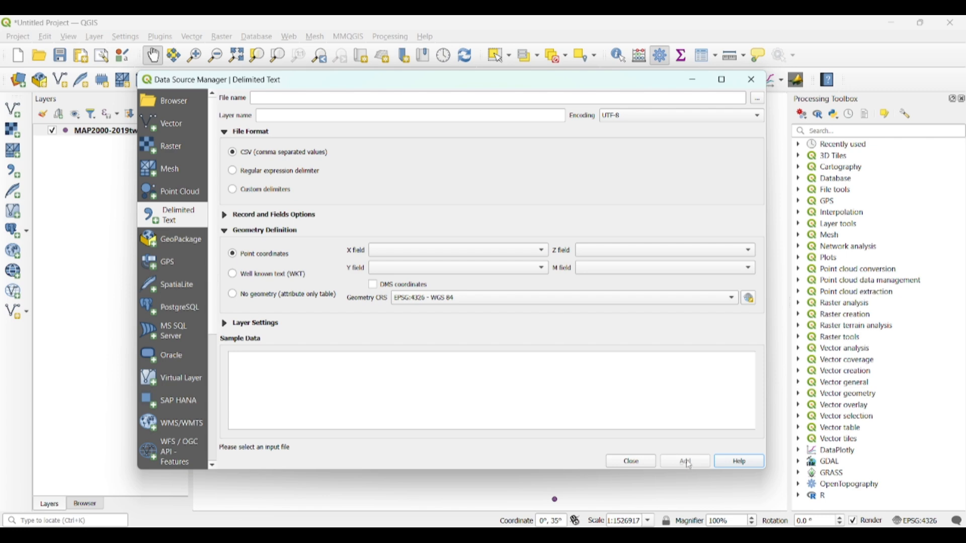
pyautogui.click(634, 465)
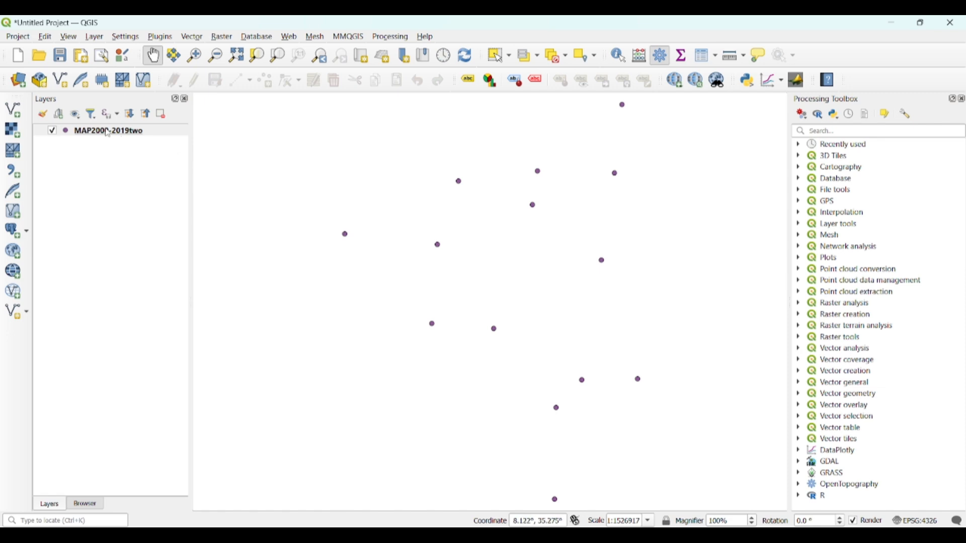
pyautogui.scroll(-1, 438, 304)
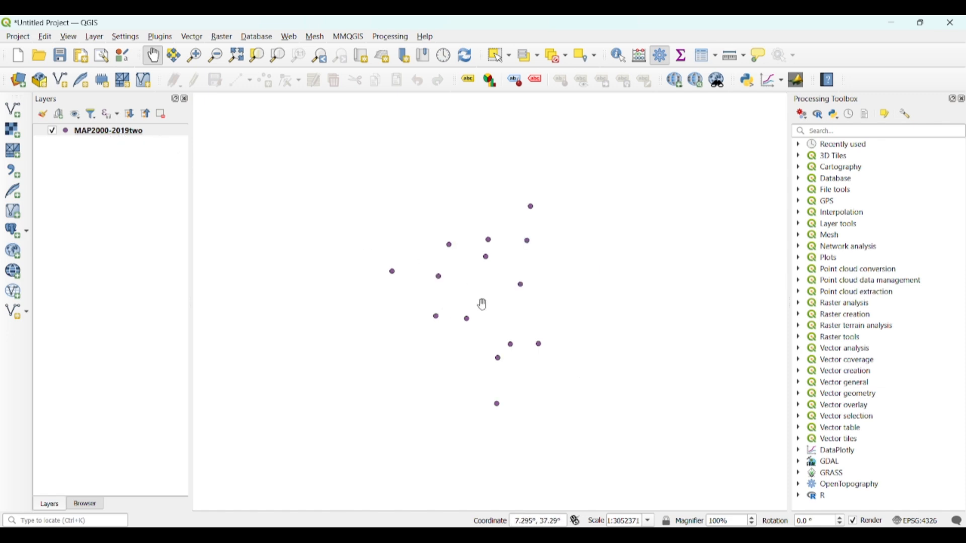
pyautogui.scroll(1, 493, 299)
pyautogui.scroll(-1, 494, 300)
pyautogui.scroll(1, 465, 280)
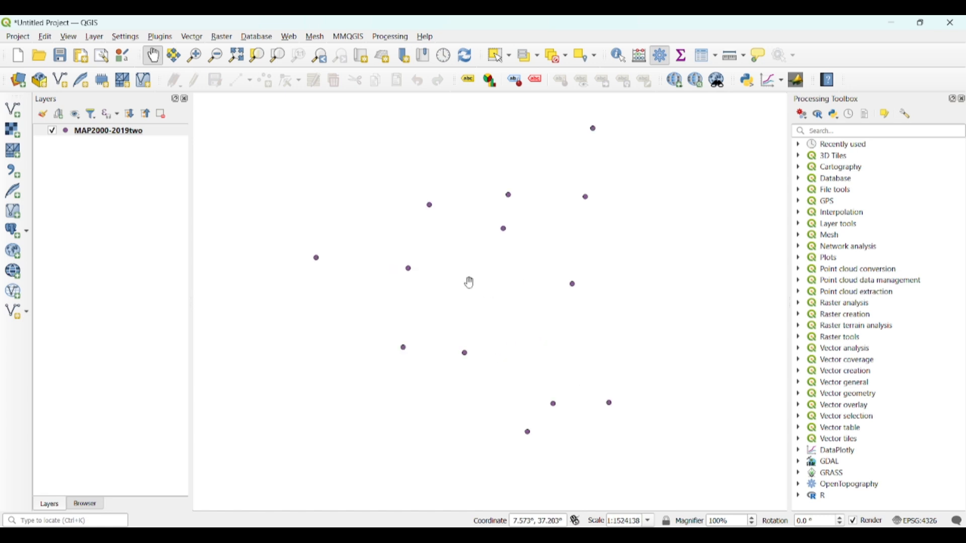
pyautogui.scroll(-1, 491, 283)
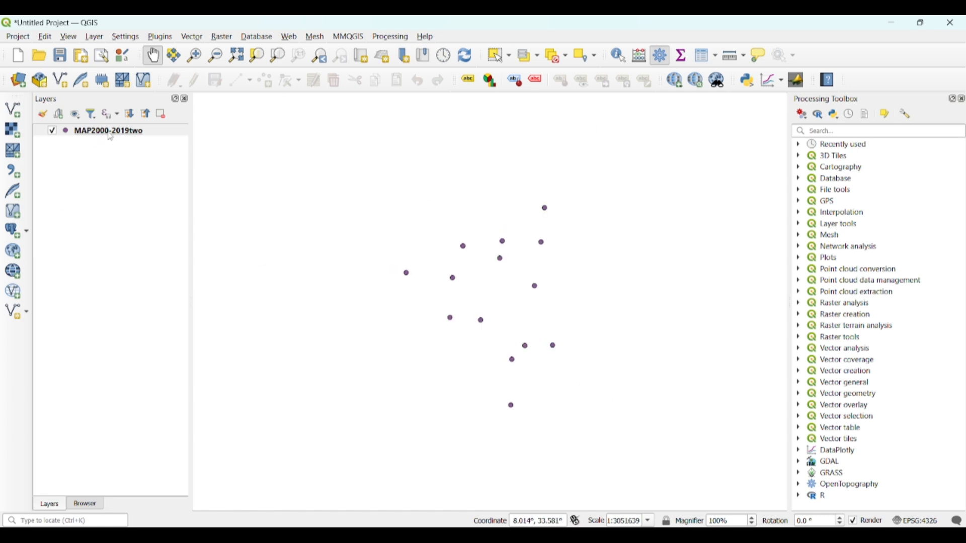
# Start exporting all features of the MAP2000-2019two layer, with ESRI Shapefile as the output format.
pyautogui.moveTo(113, 135)
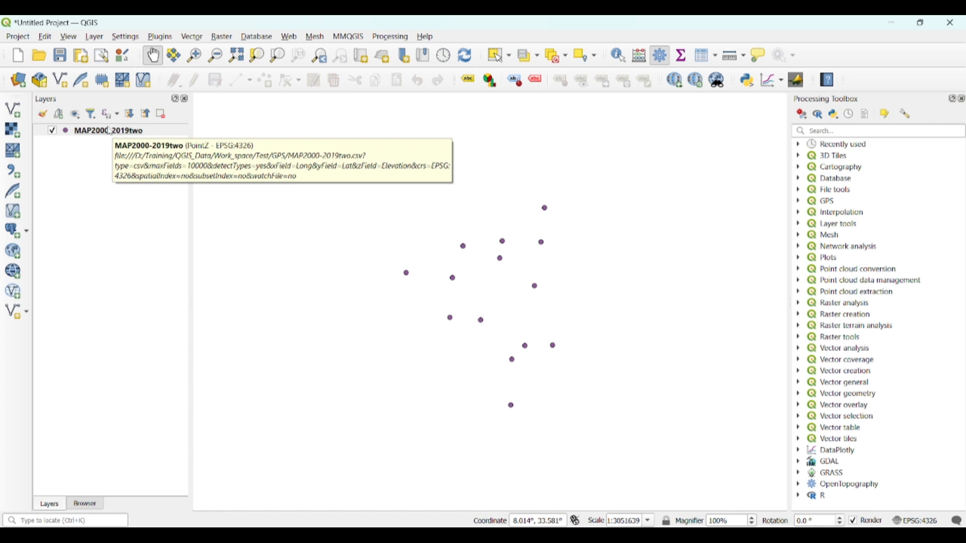
pyautogui.rightClick(110, 137)
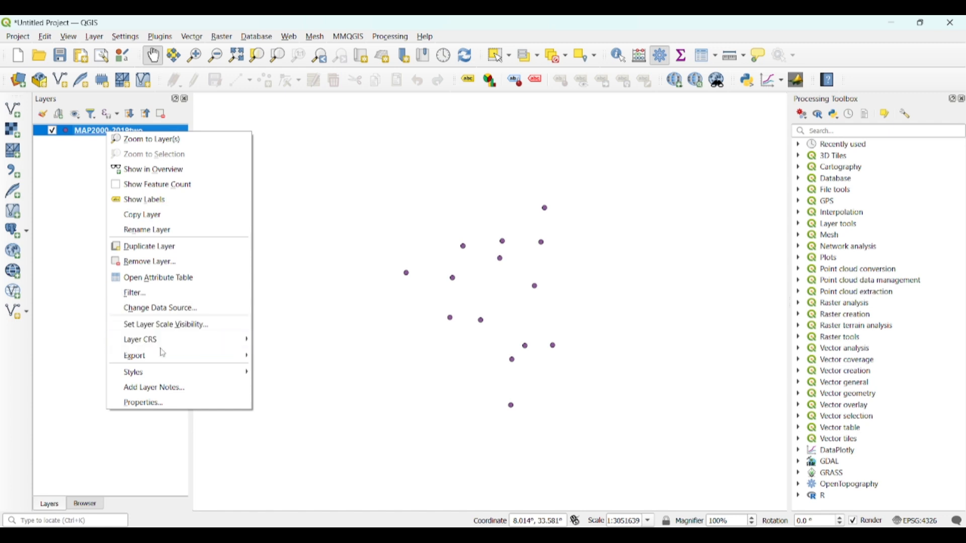
pyautogui.moveTo(194, 362)
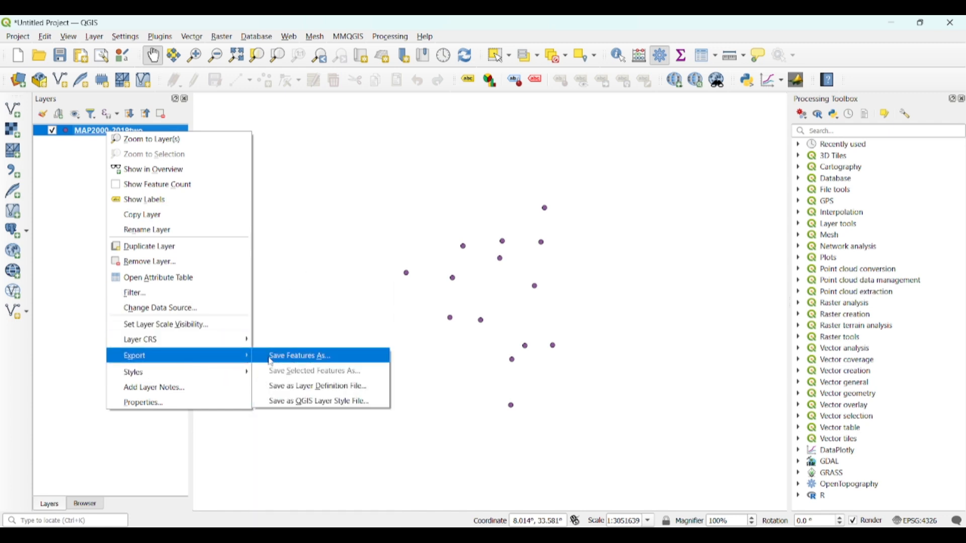
pyautogui.click(301, 359)
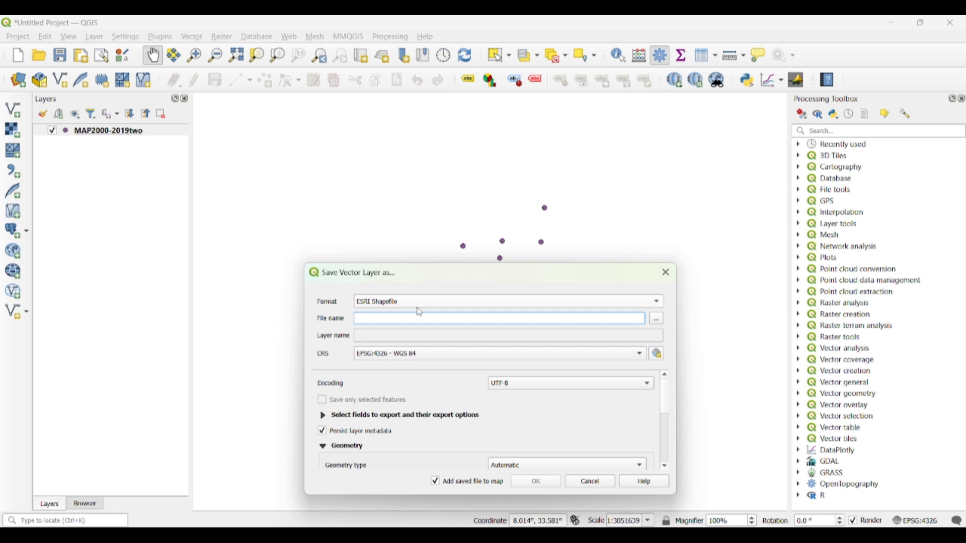
pyautogui.click(656, 306)
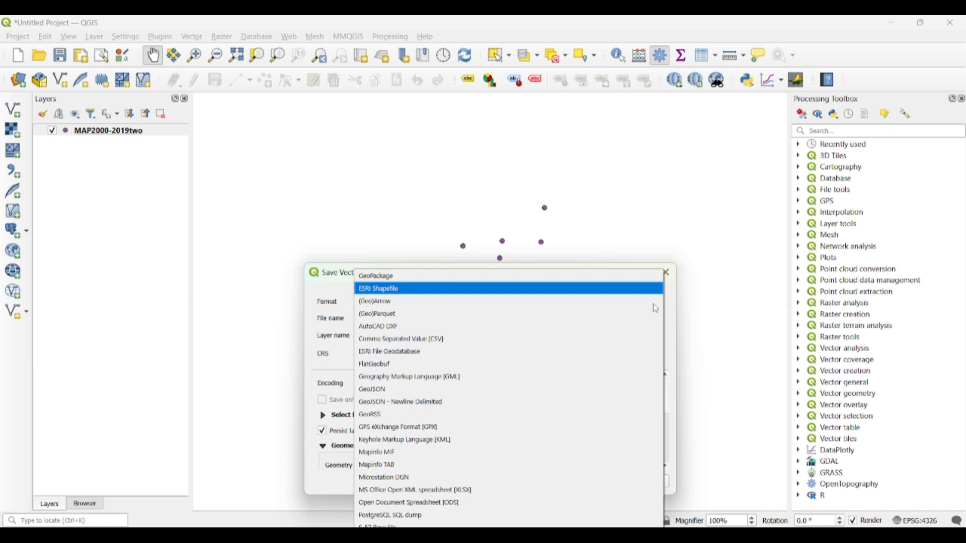
pyautogui.click(397, 292)
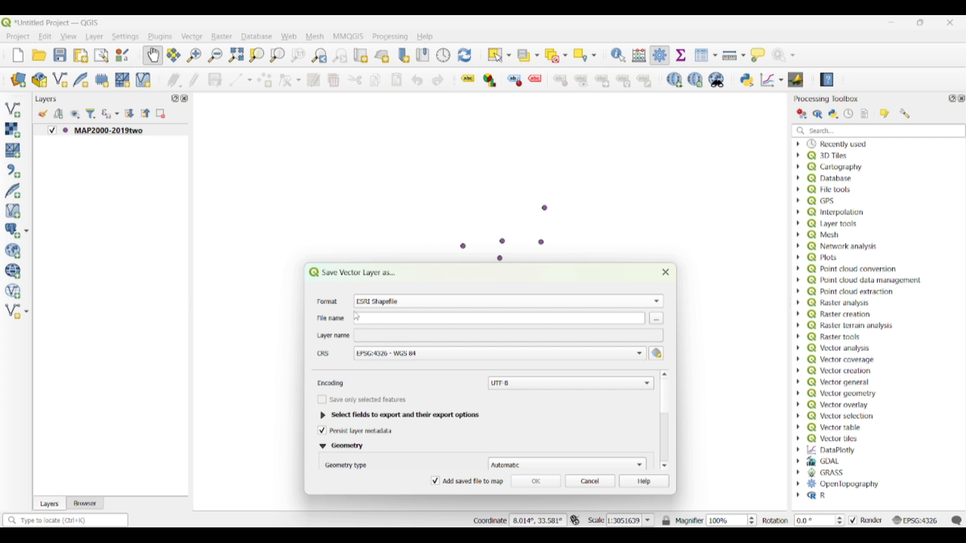
# Save the exported shapefile as MAP in the Test\GPS folder and hide the original MAP2000-2019two layer.
pyautogui.click(659, 322)
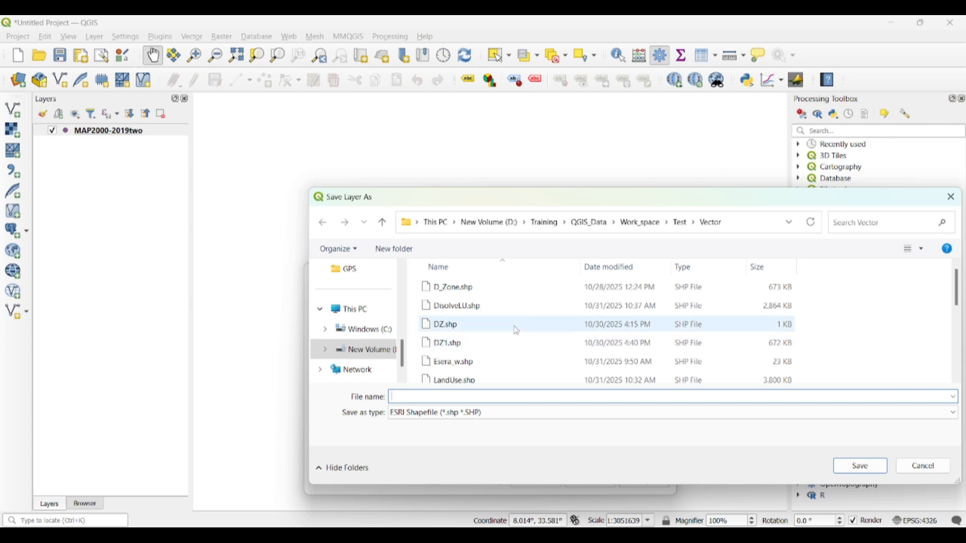
pyautogui.click(683, 226)
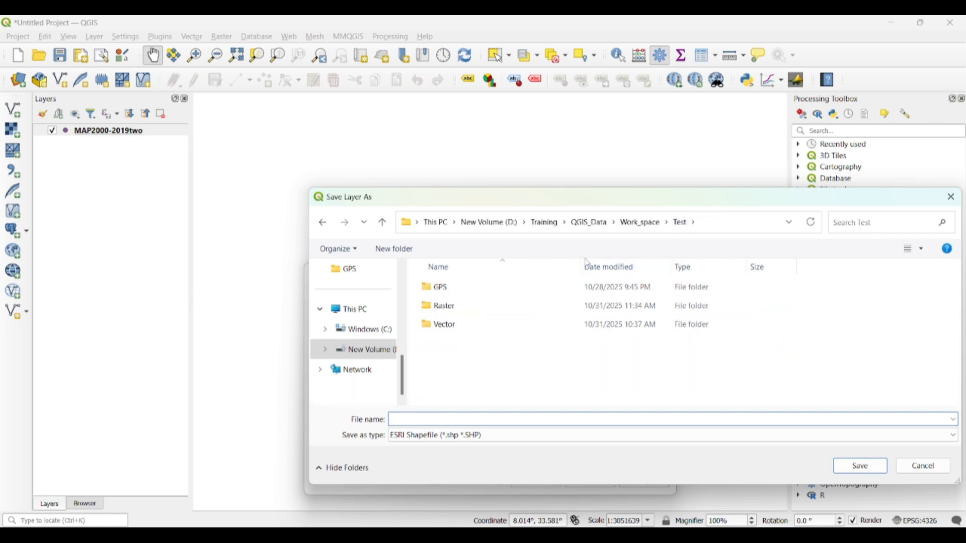
pyautogui.click(451, 295)
pyautogui.doubleClick(478, 291)
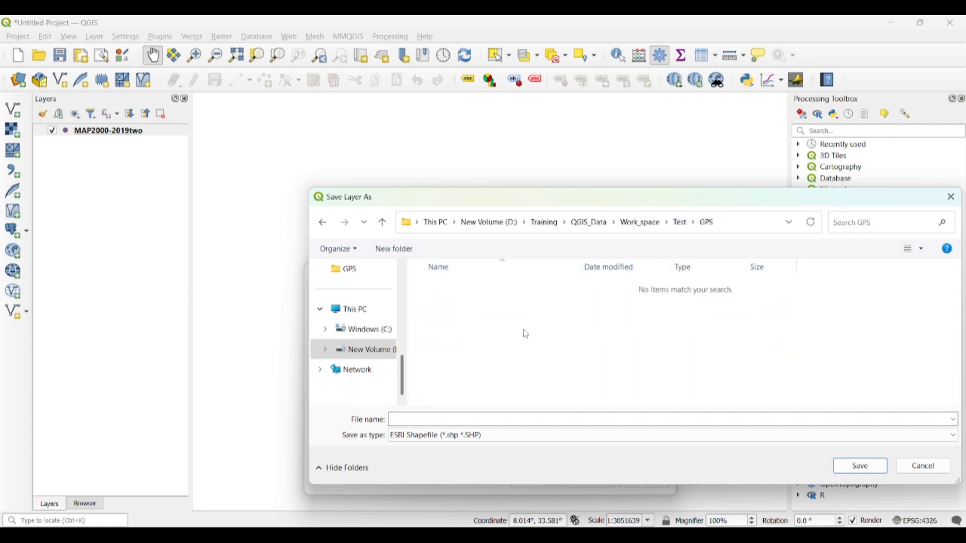
pyautogui.click(413, 419)
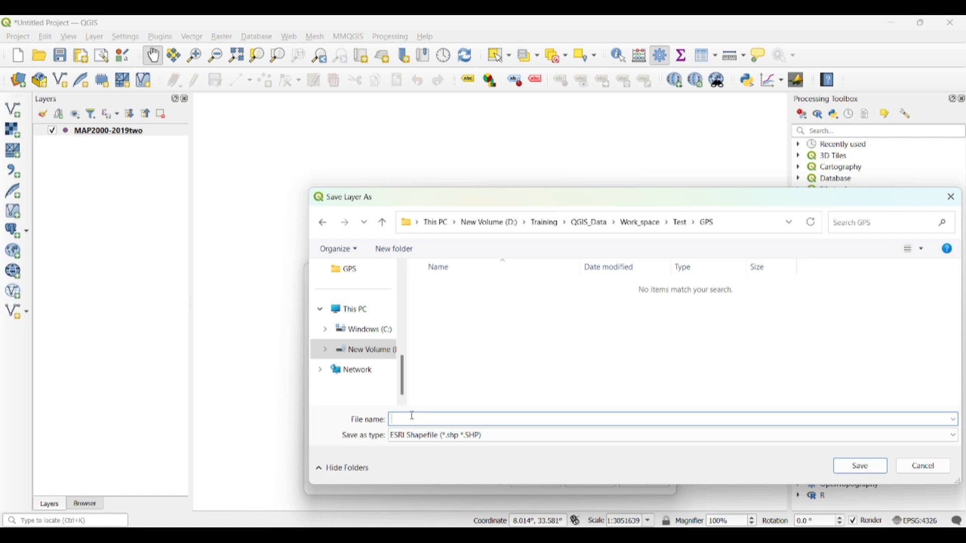
pyautogui.write('M')
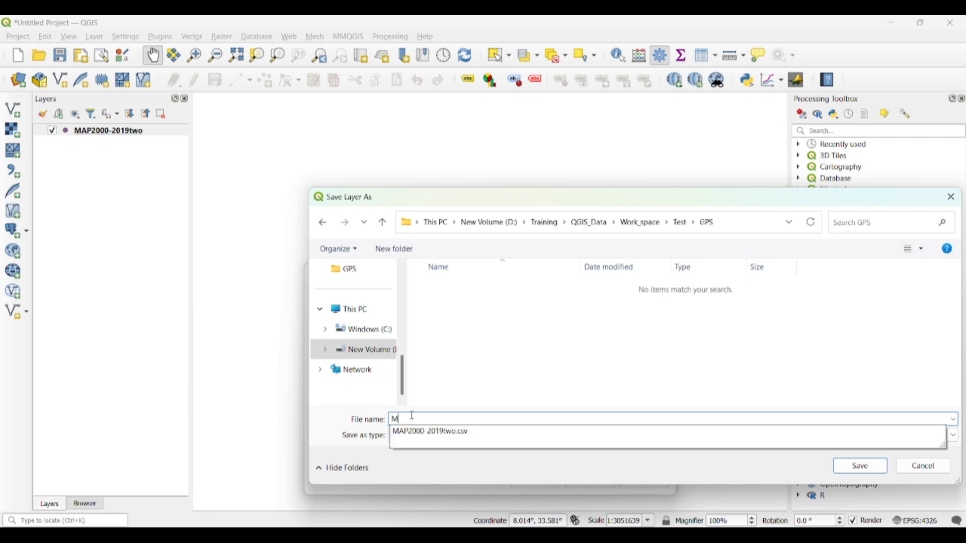
pyautogui.write('AP')
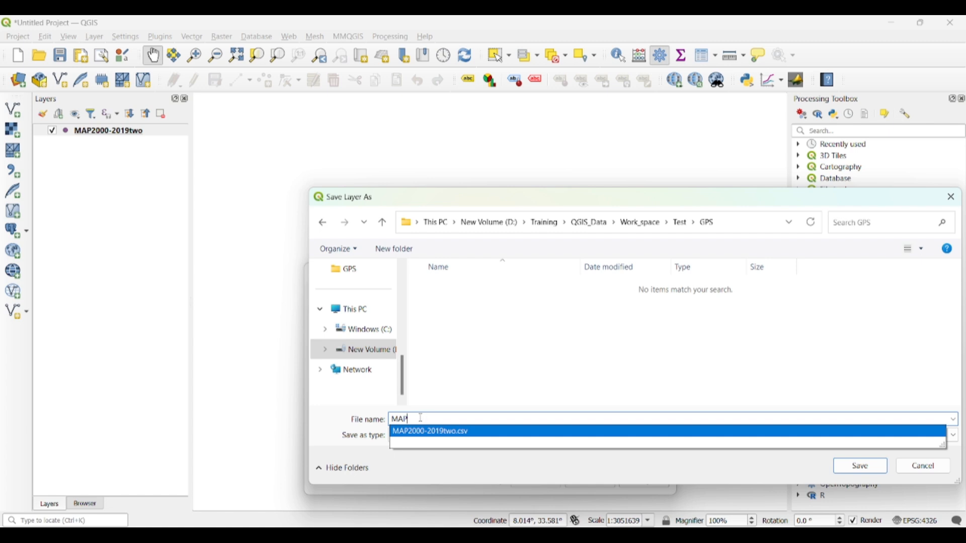
pyautogui.click(424, 472)
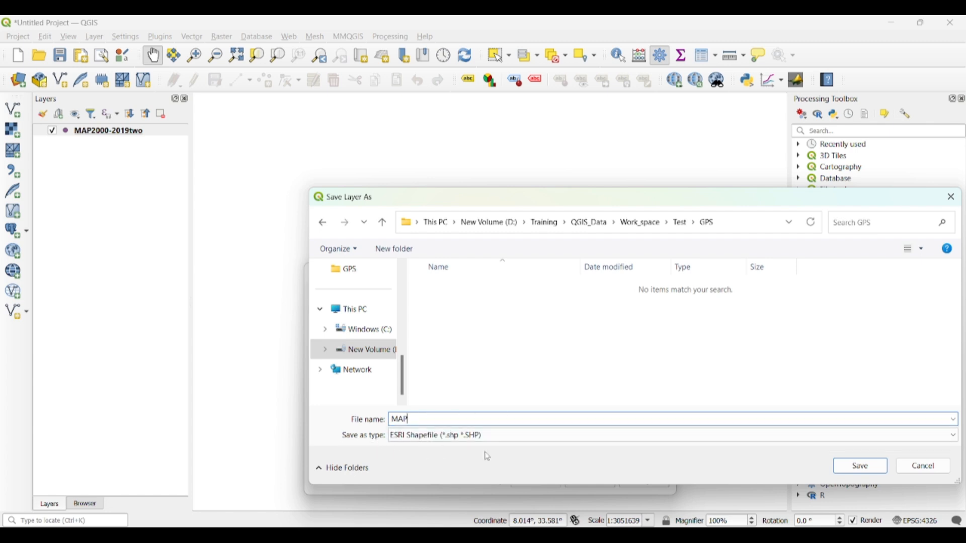
pyautogui.click(862, 470)
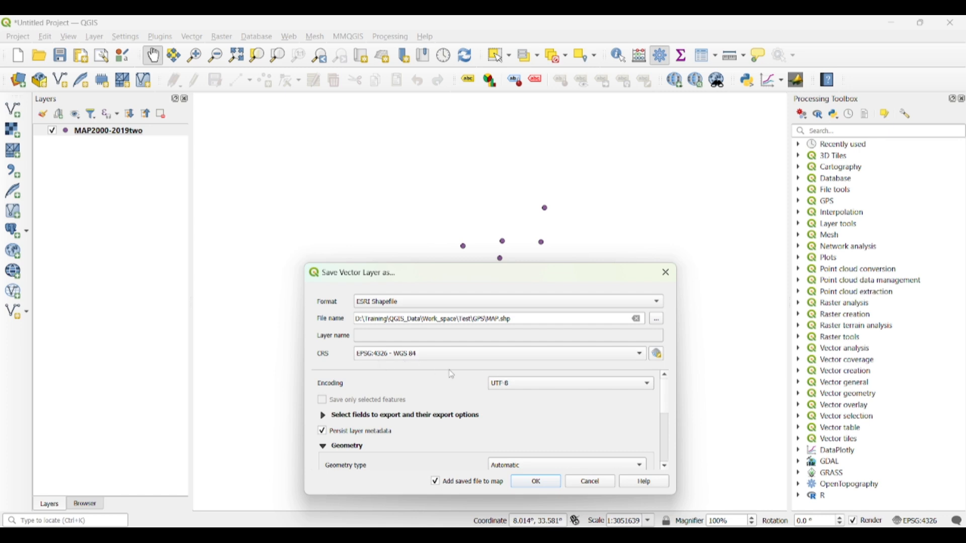
pyautogui.click(541, 491)
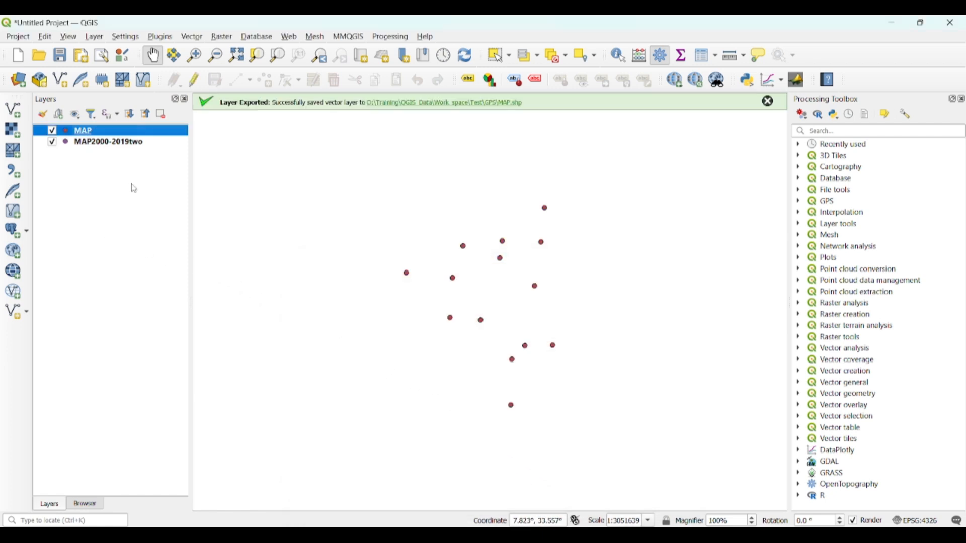
pyautogui.click(52, 143)
# Review all records and columns in the MAP layer's attribute table, and close the table and the export notification.
pyautogui.rightClick(134, 131)
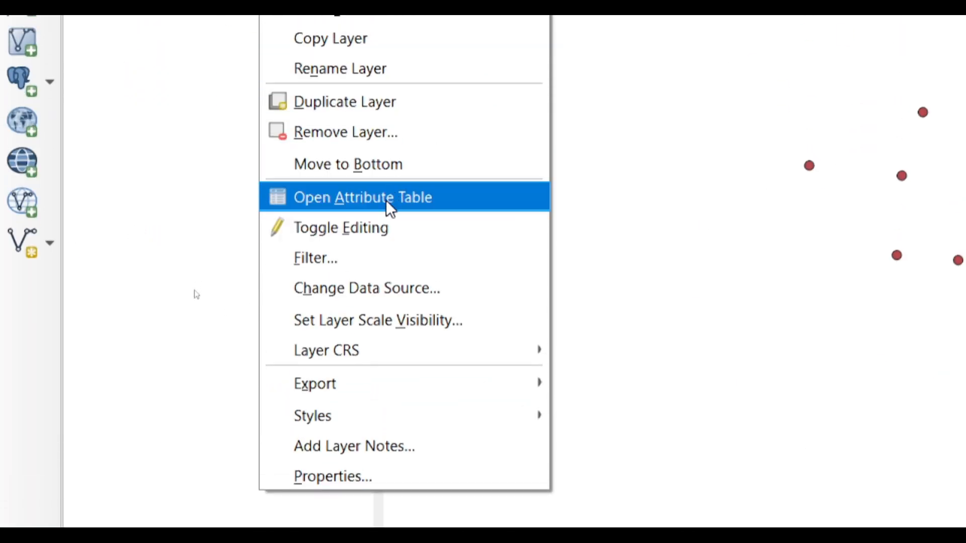
pyautogui.click(386, 201)
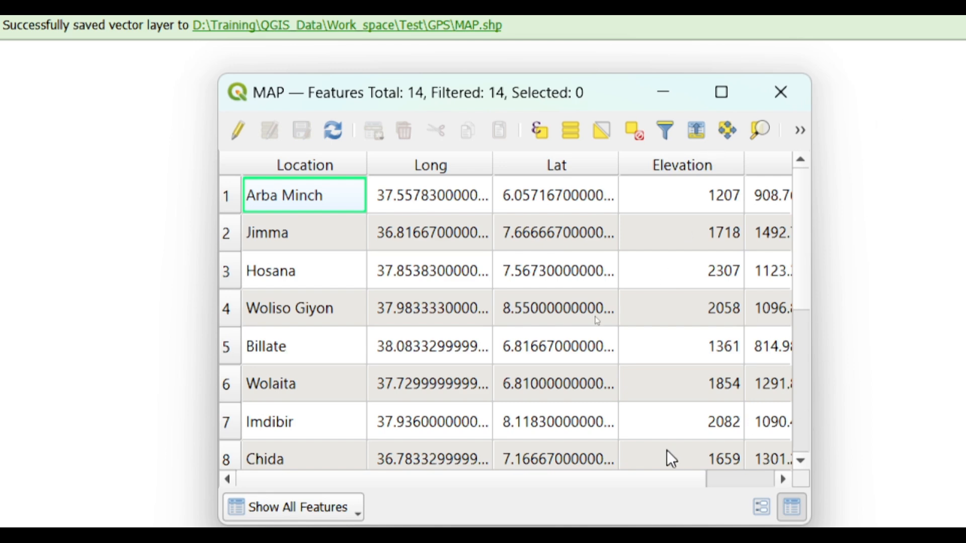
pyautogui.moveTo(702, 476); pyautogui.dragTo(668, 495)
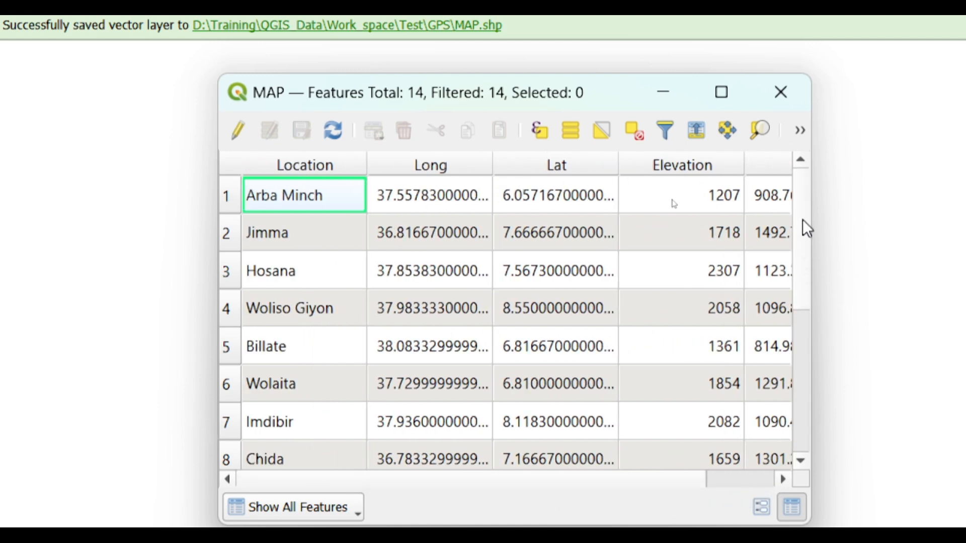
pyautogui.moveTo(813, 271); pyautogui.dragTo(929, 315)
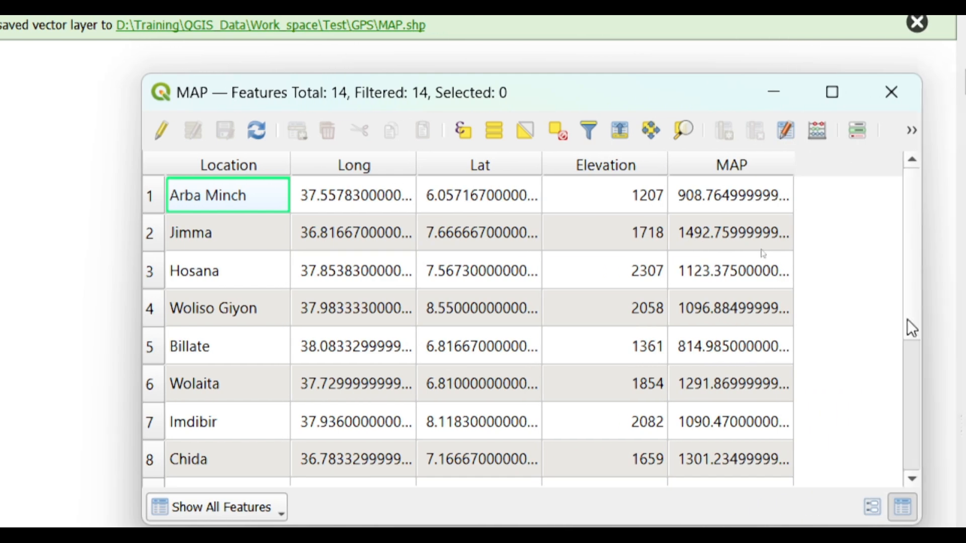
pyautogui.scroll(-2, 718, 349)
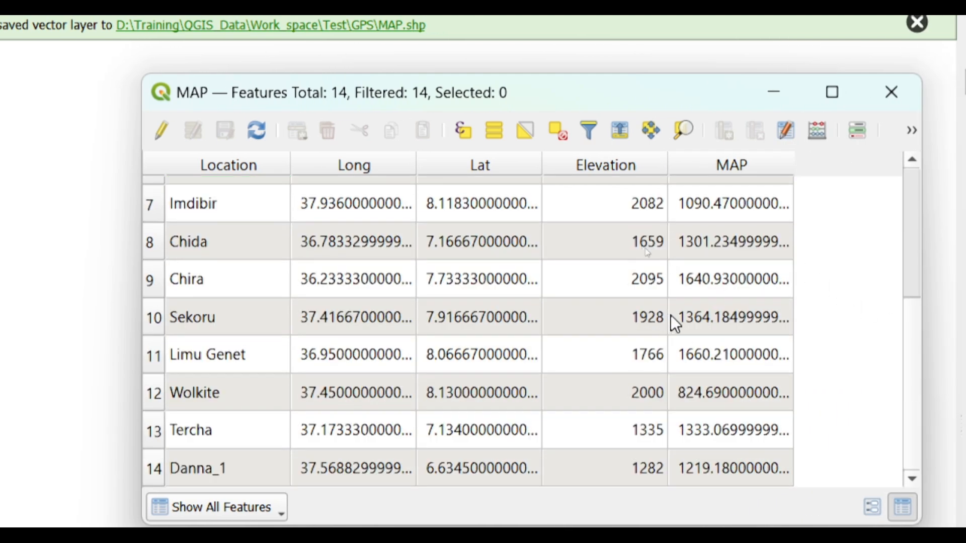
pyautogui.scroll(2, 674, 318)
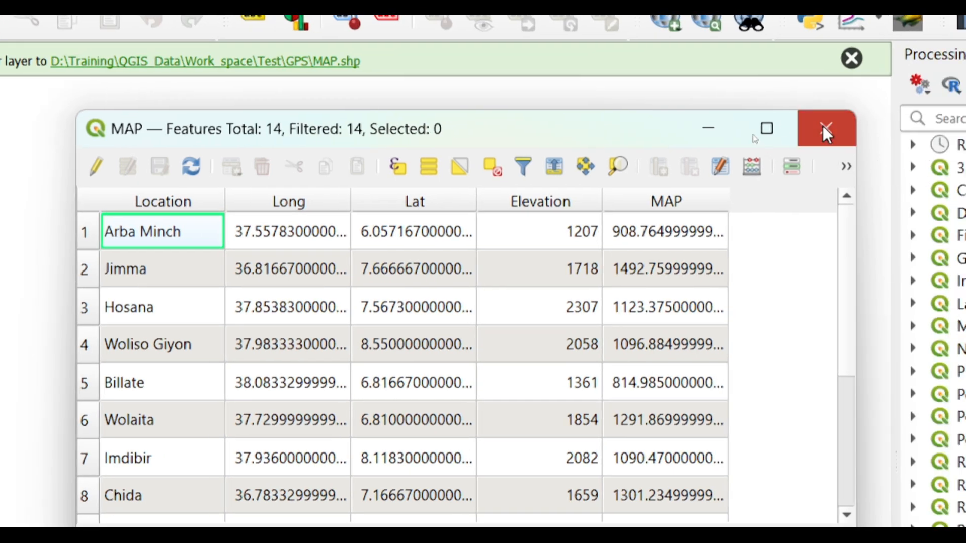
pyautogui.click(825, 132)
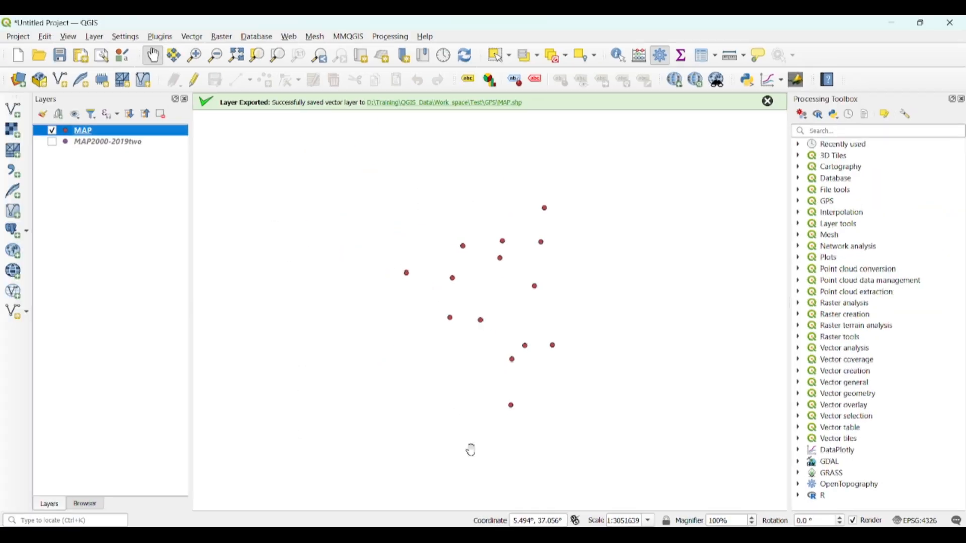
pyautogui.click(768, 102)
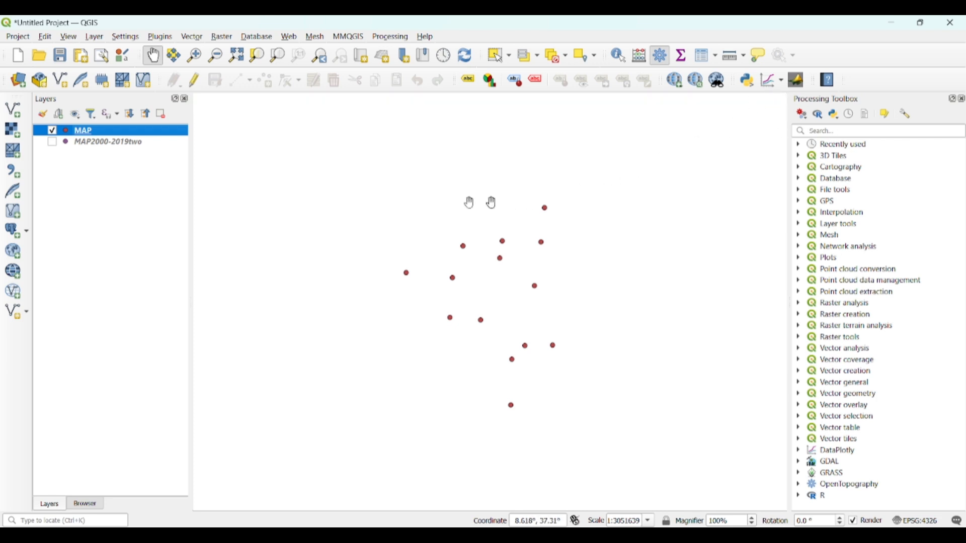
# Set the MAP layer's symbology to Categorized, using the MAP field as the value.
pyautogui.rightClick(147, 137)
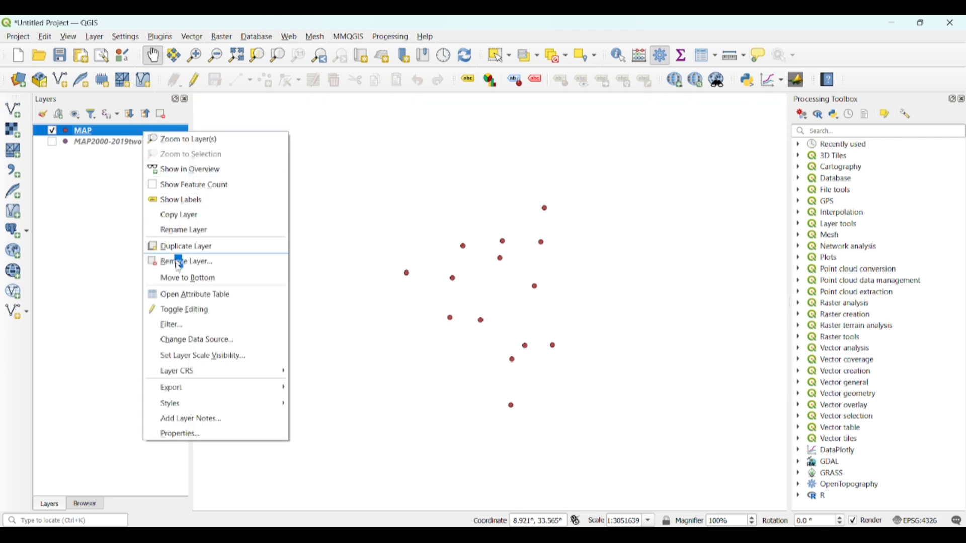
pyautogui.click(227, 436)
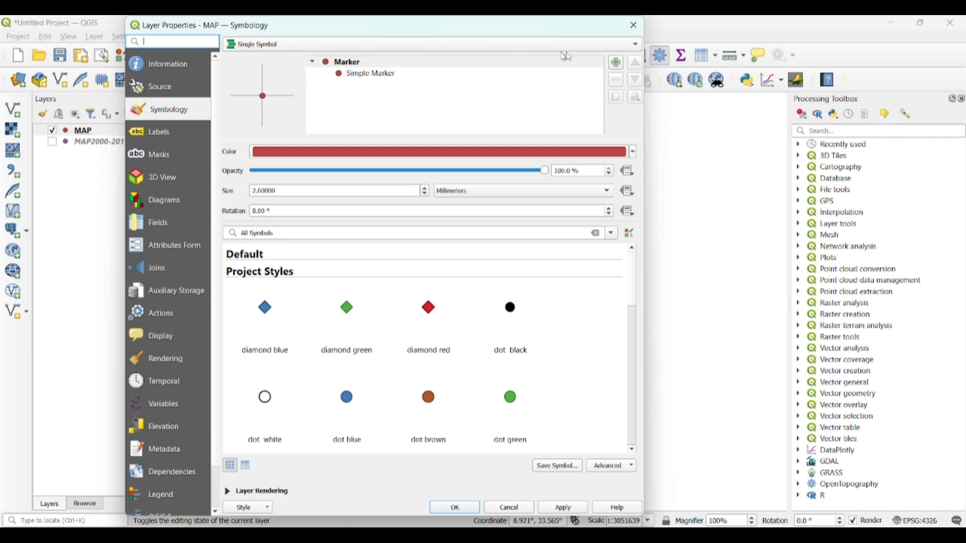
pyautogui.click(633, 46)
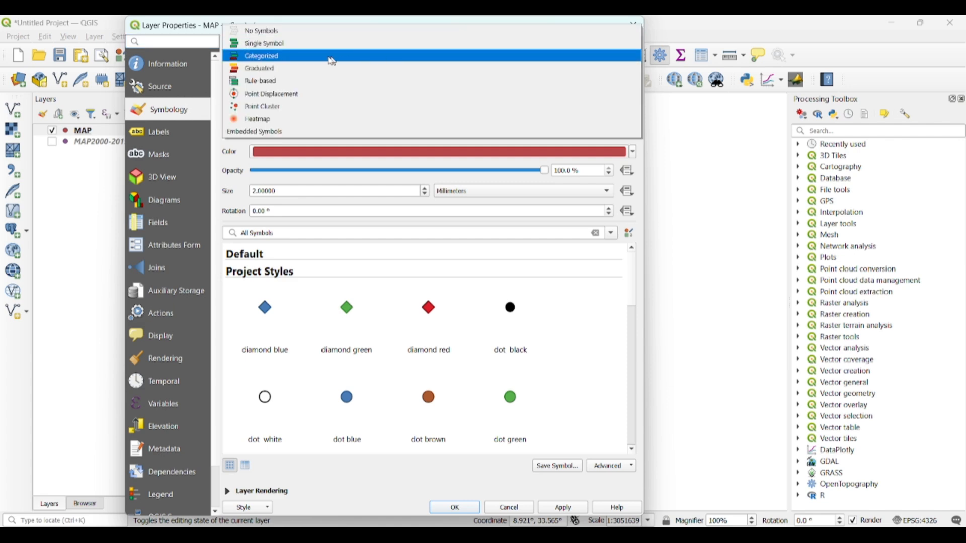
pyautogui.click(281, 61)
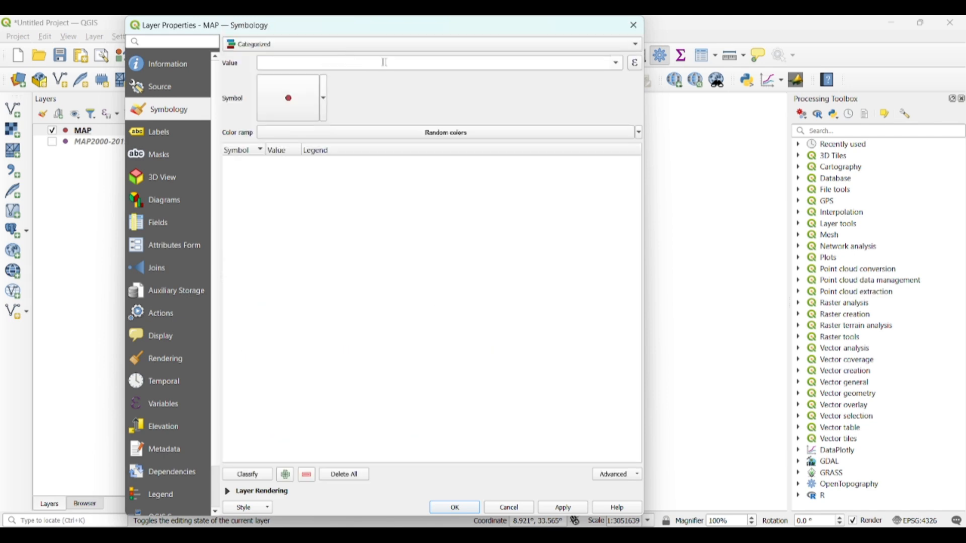
pyautogui.click(617, 63)
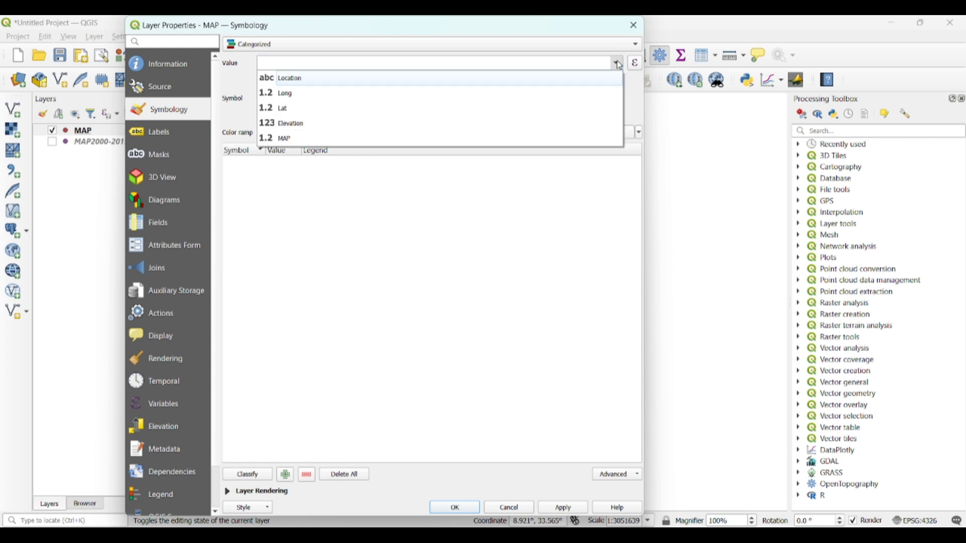
pyautogui.click(315, 139)
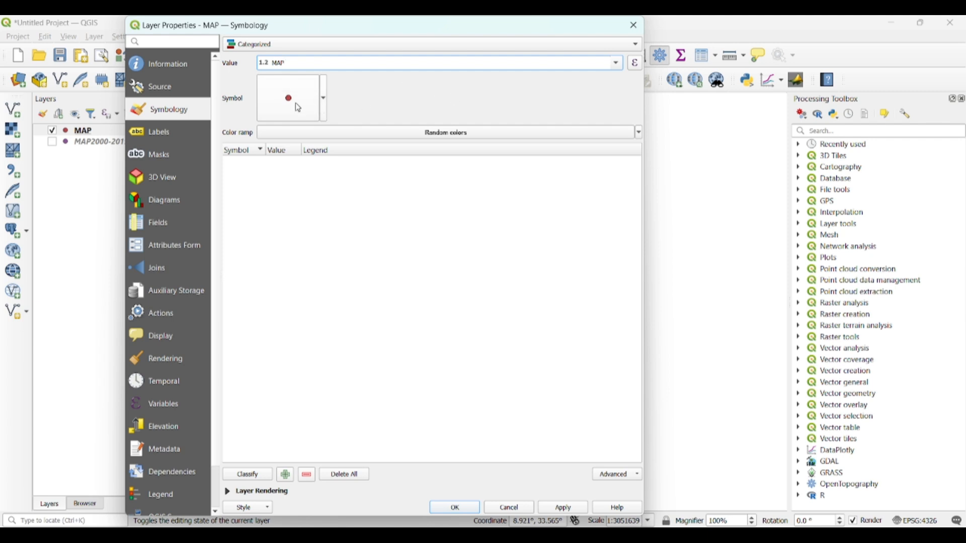
# Classify the MAP values with random colors, remove the category for all other values and apply the symbology.
pyautogui.click(261, 479)
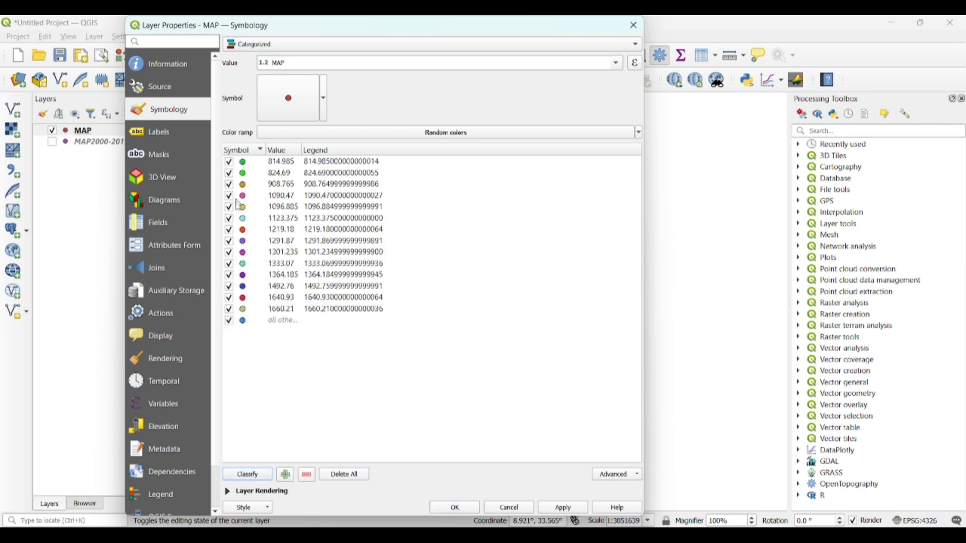
pyautogui.click(279, 323)
pyautogui.click(455, 507)
pyautogui.scroll(1, 524, 284)
pyautogui.scroll(-1, 524, 284)
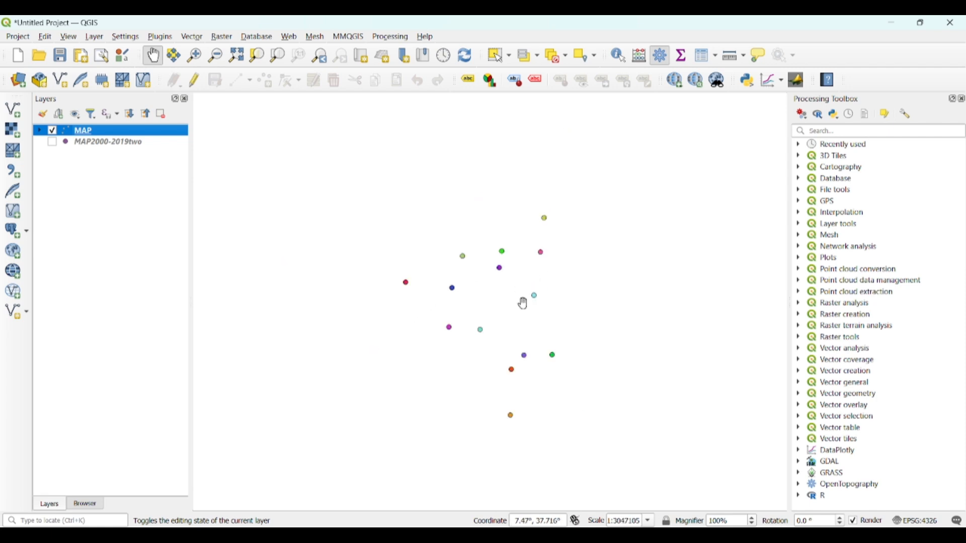
pyautogui.scroll(1, 532, 319)
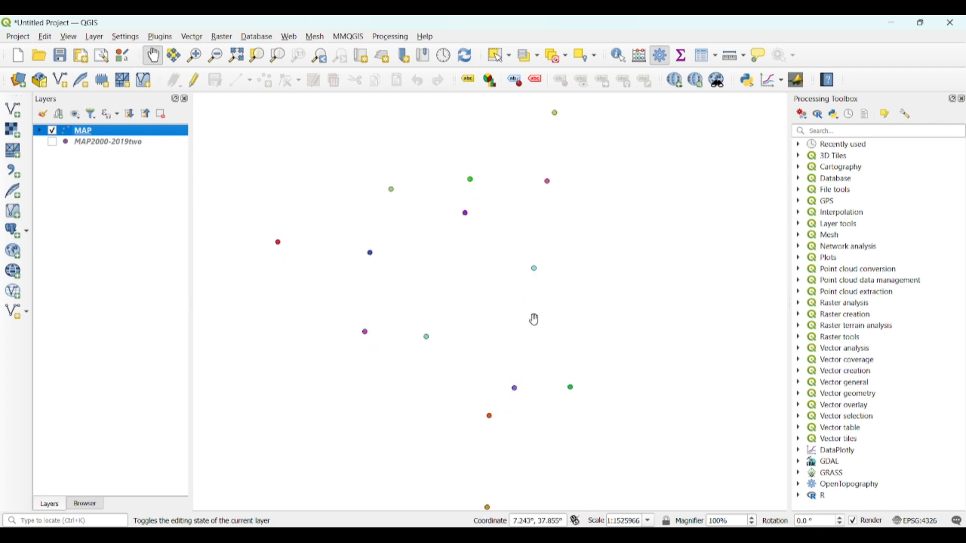
pyautogui.scroll(-1, 532, 319)
pyautogui.scroll(1, 530, 287)
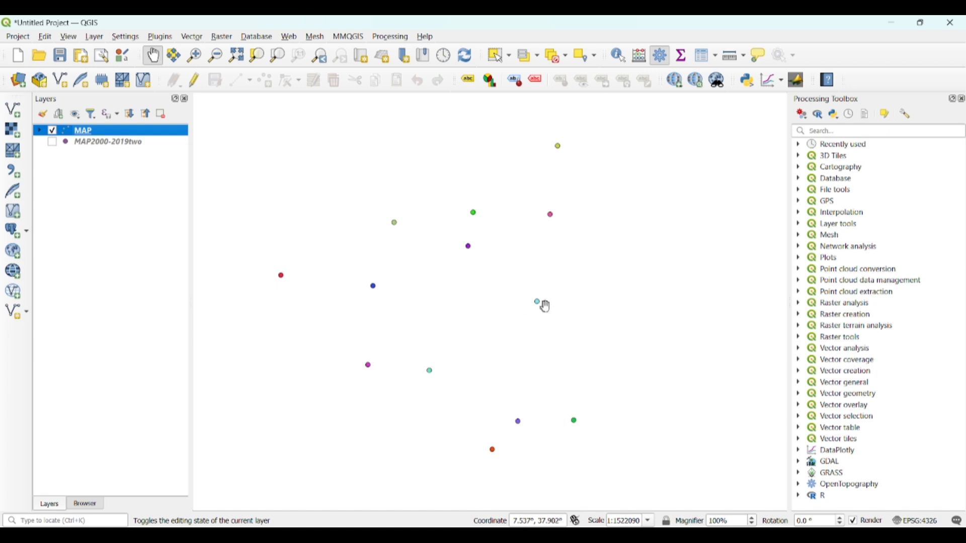
pyautogui.scroll(-1, 542, 311)
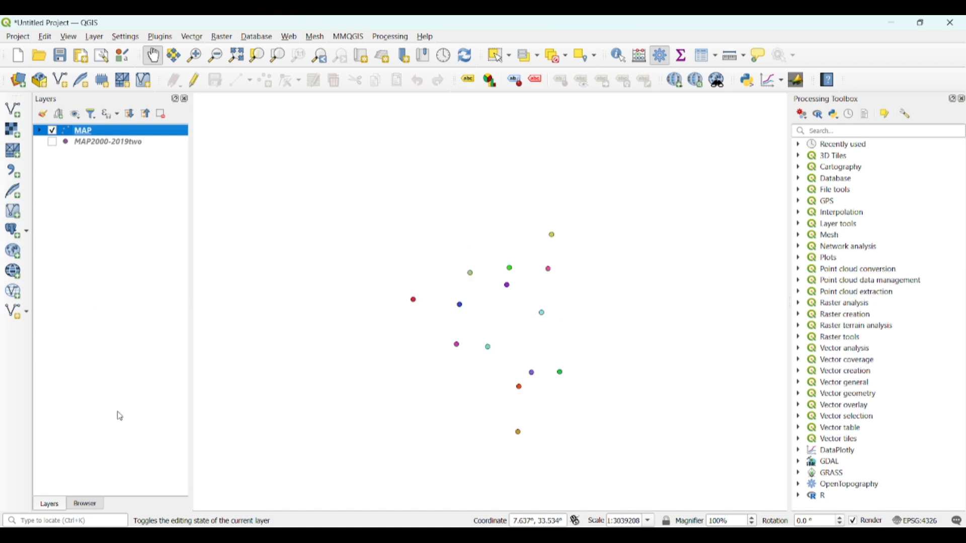
# Add the OpenStreetMap XYZ tile layer as a basemap and move it below the MAP and MAP2000-2019two layers.
pyautogui.click(87, 505)
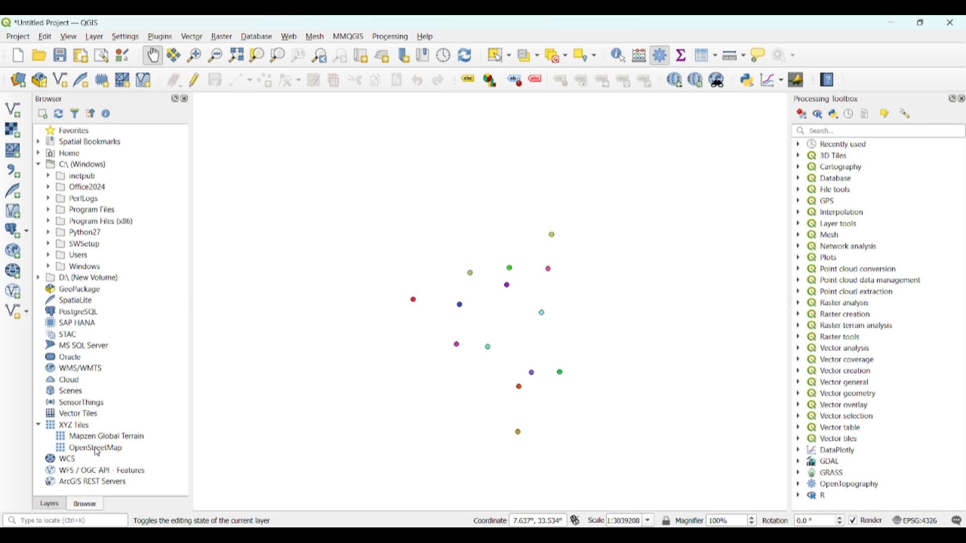
pyautogui.moveTo(97, 452); pyautogui.dragTo(403, 446)
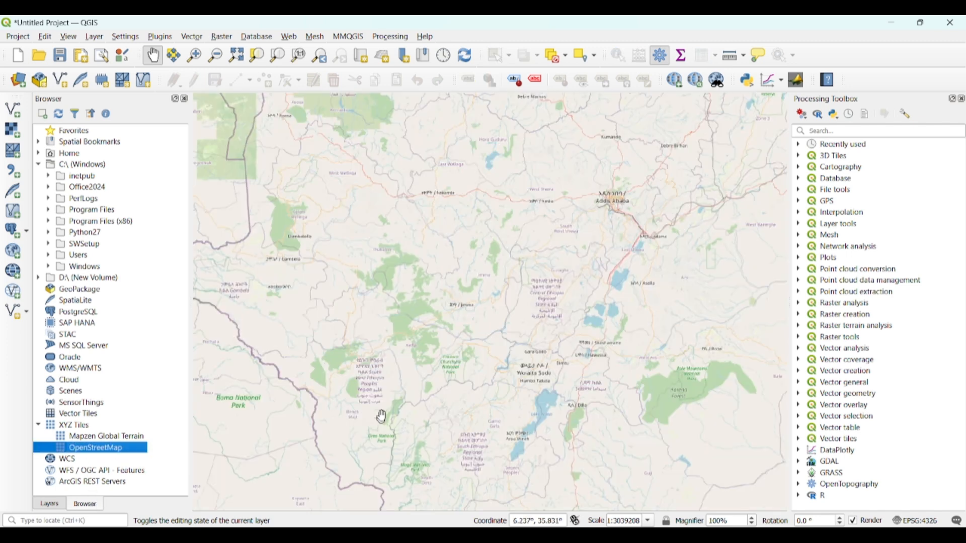
pyautogui.click(49, 506)
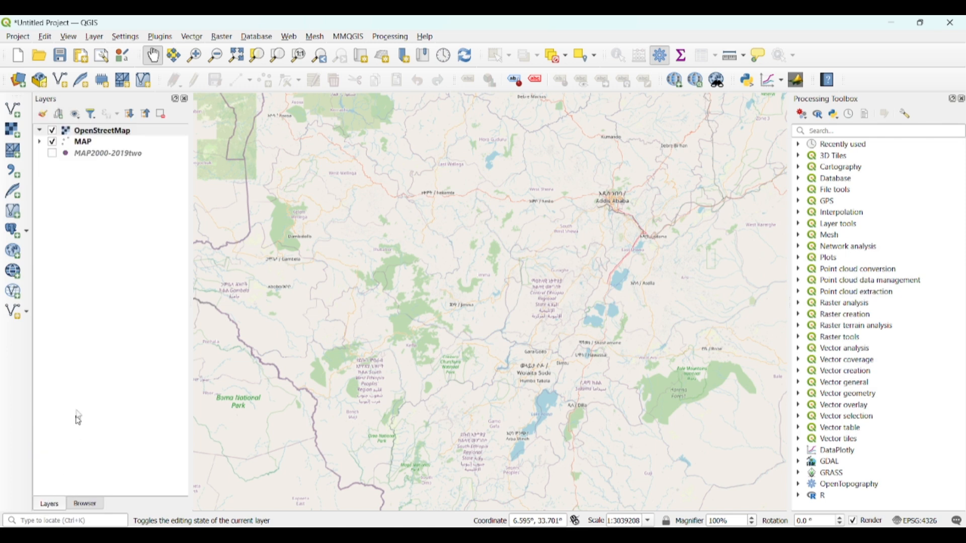
pyautogui.moveTo(101, 135)
pyautogui.mouseDown()
pyautogui.moveTo(104, 177)
pyautogui.moveTo(94, 168)
pyautogui.mouseUp()
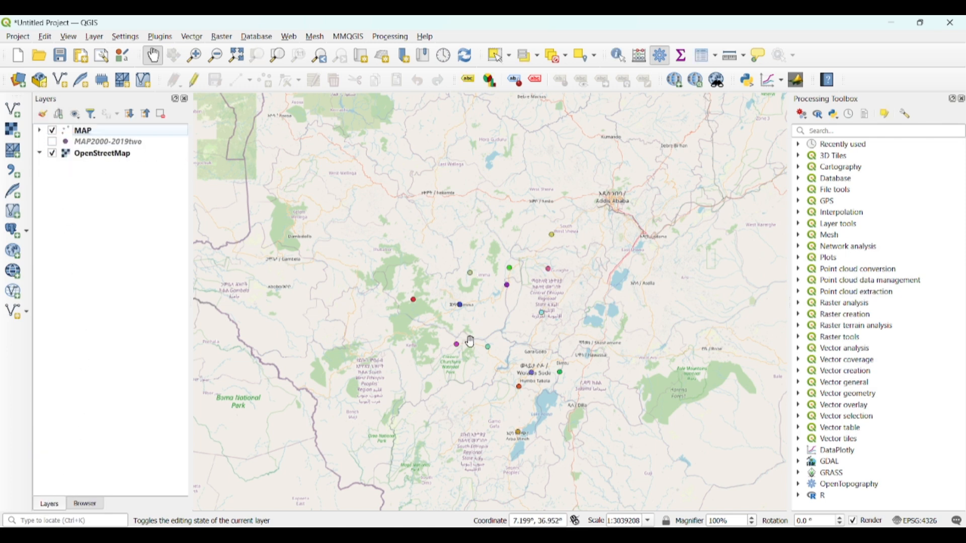
# Inspect the categorized points over the basemap and expand the MAP layer's legend.
pyautogui.scroll(1, 528, 305)
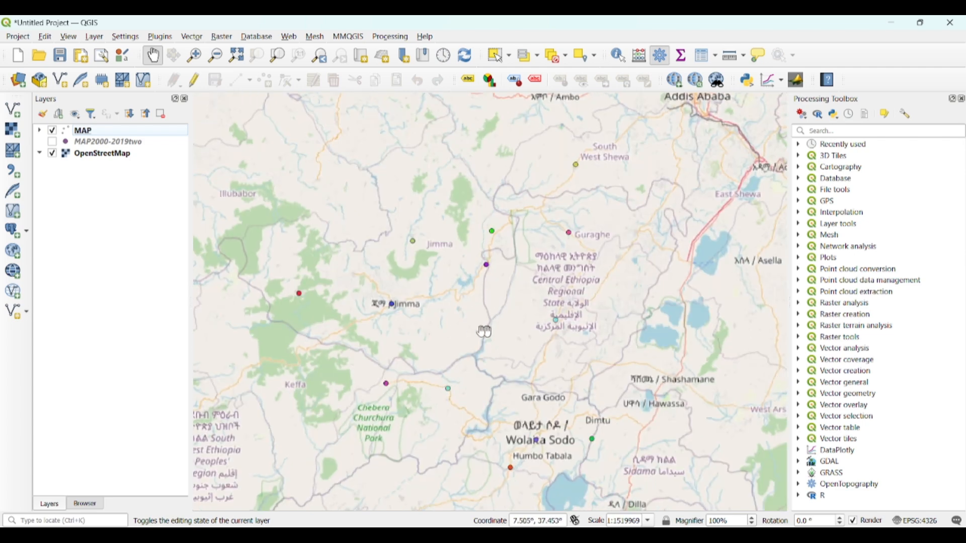
pyautogui.scroll(-1, 525, 239)
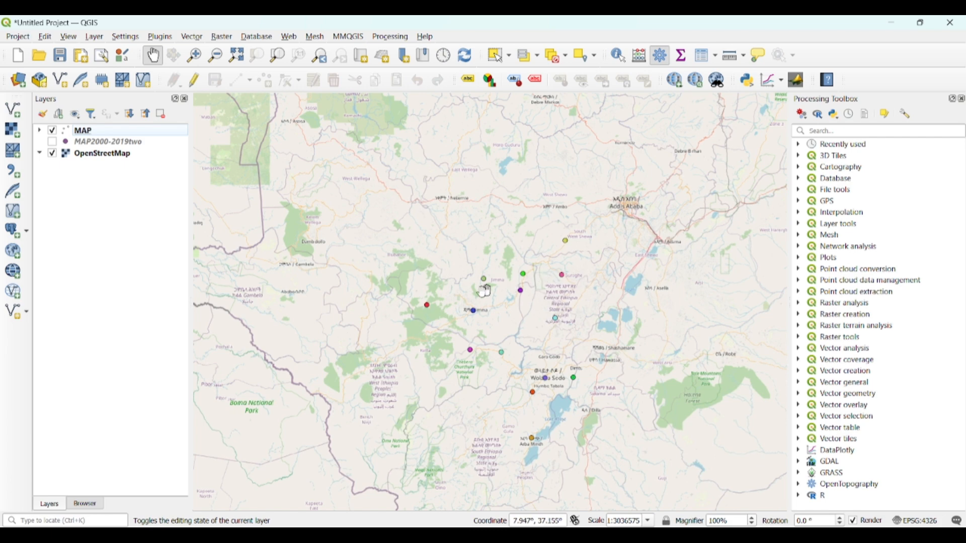
pyautogui.click(40, 132)
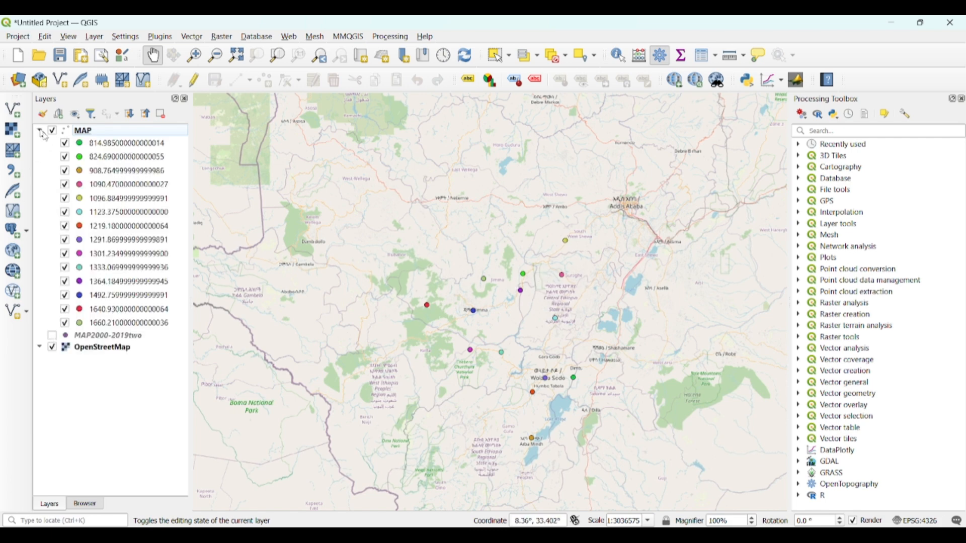
# Change the marker of the MAP layer's 814.985 category to the triangle green symbol and check it on the map.
pyautogui.doubleClick(83, 146)
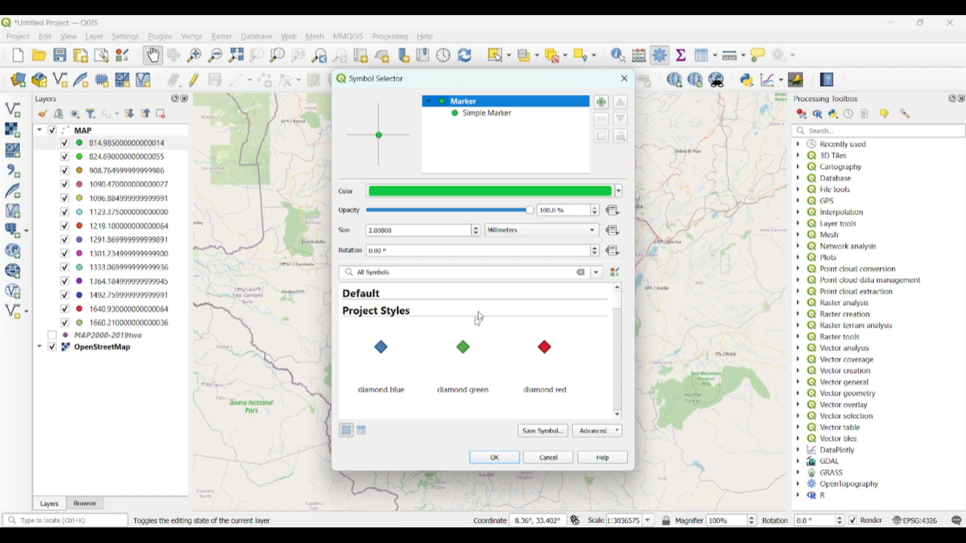
pyautogui.click(464, 349)
pyautogui.scroll(3, 613, 362)
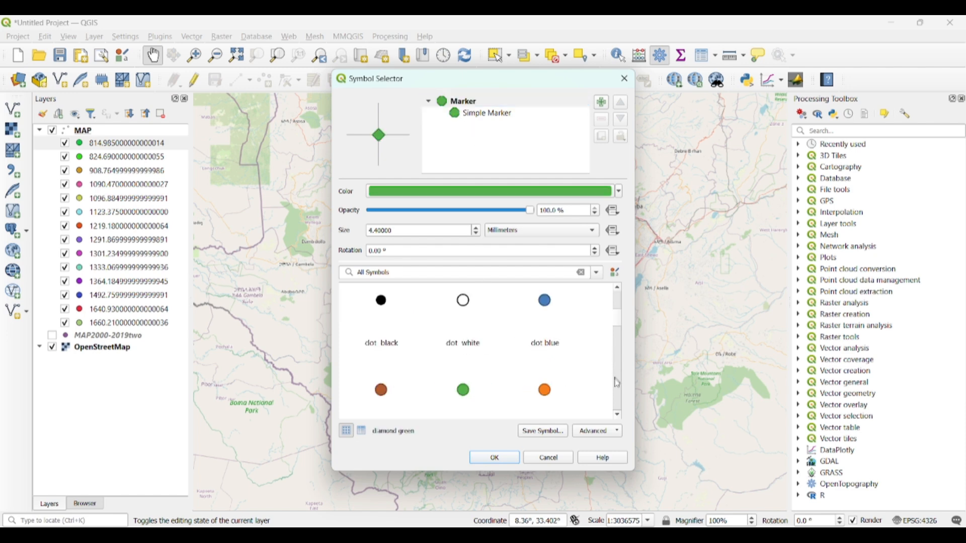
pyautogui.scroll(-1, 496, 351)
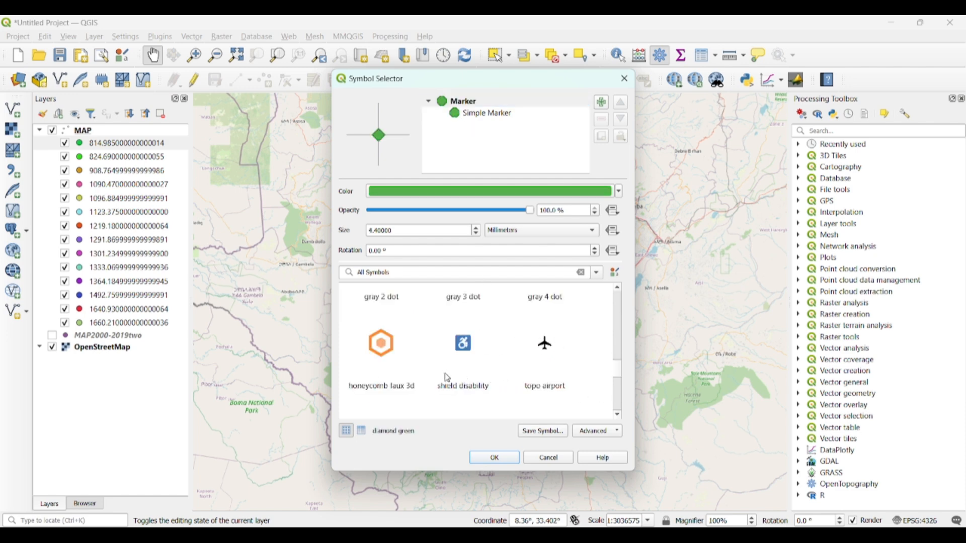
pyautogui.scroll(-5, 447, 378)
pyautogui.click(463, 363)
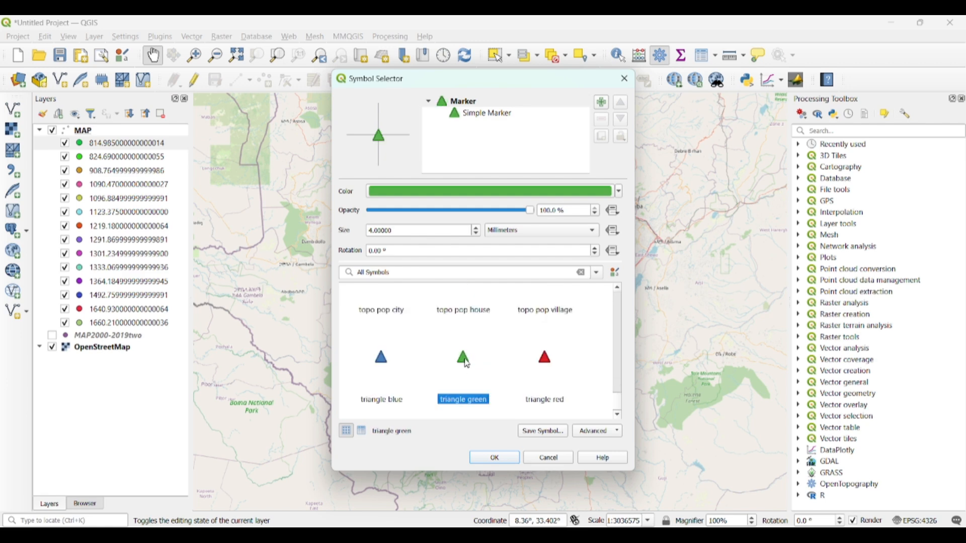
pyautogui.click(495, 457)
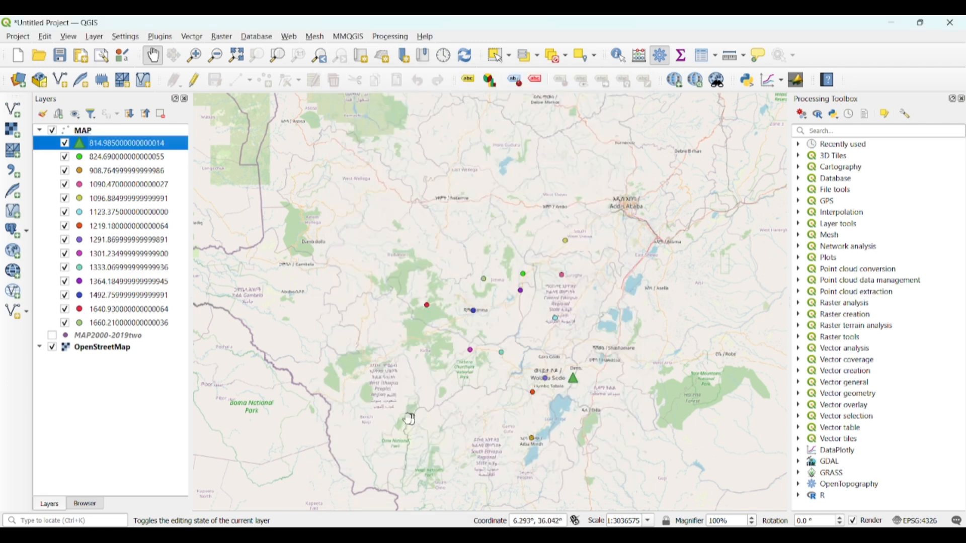
pyautogui.scroll(3, 571, 380)
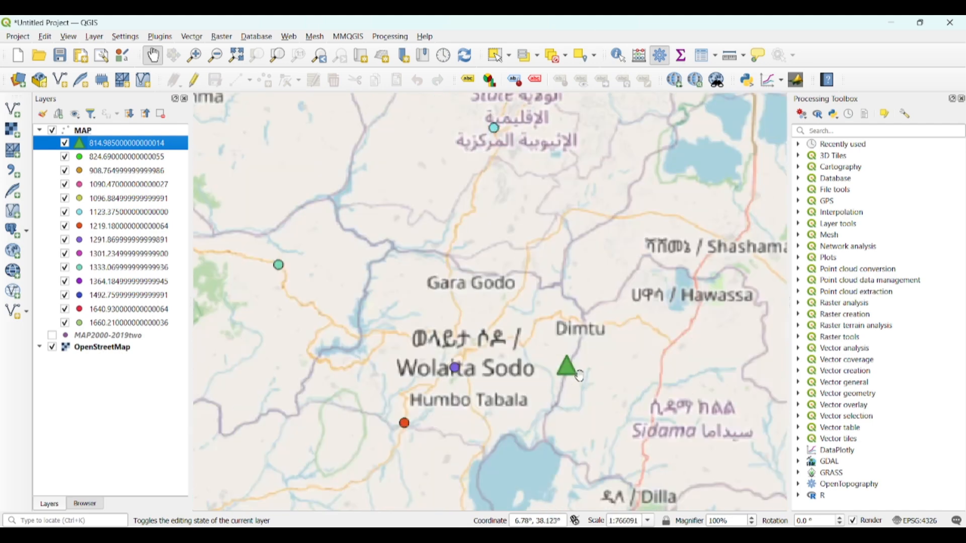
pyautogui.scroll(-2, 560, 355)
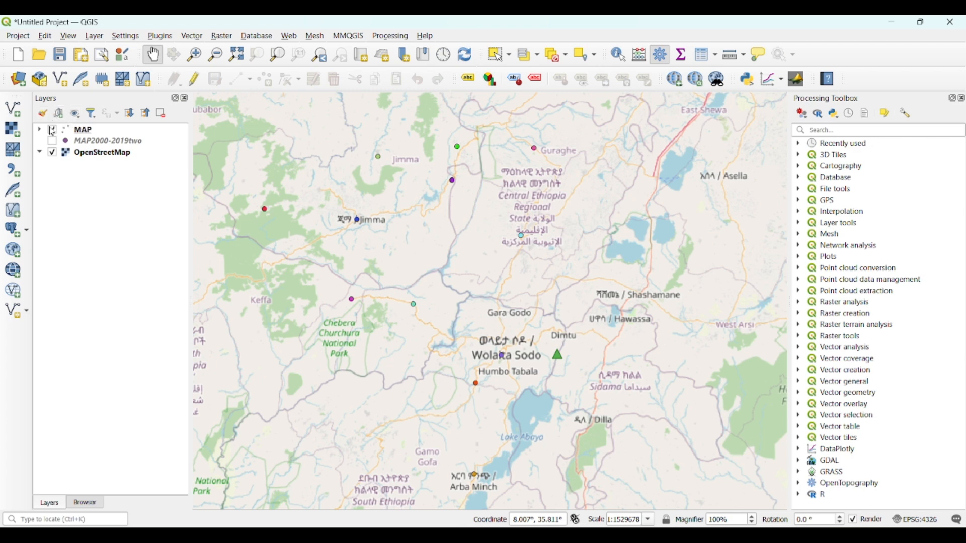
# Hide the MAP layer so only the OpenStreetMap basemap is displayed.
pyautogui.click(53, 131)
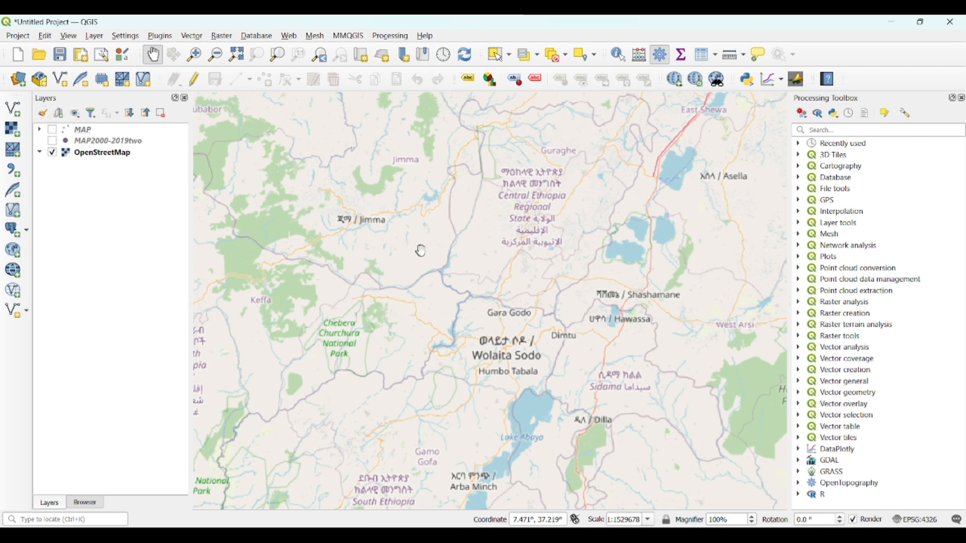
pyautogui.scroll(1, 354, 267)
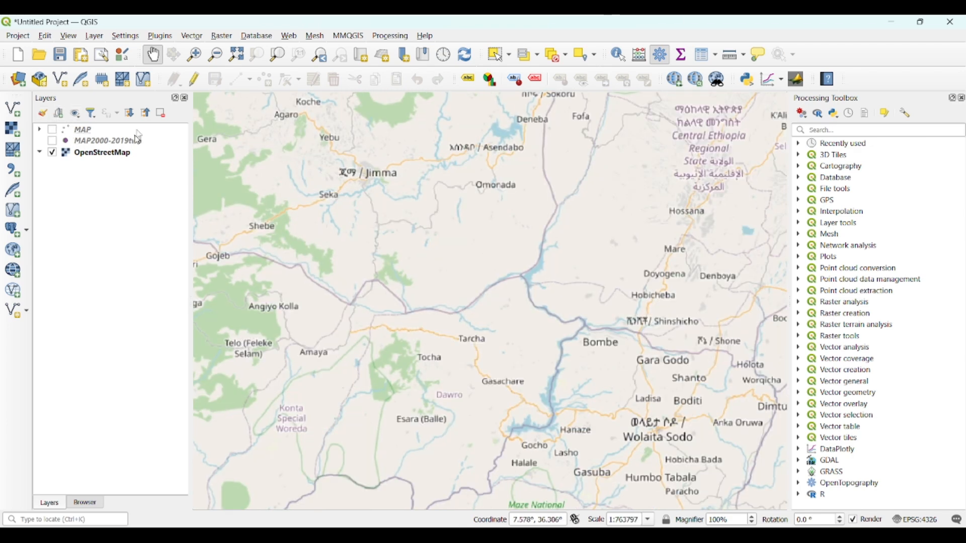
pyautogui.moveTo(338, 226); pyautogui.dragTo(431, 259)
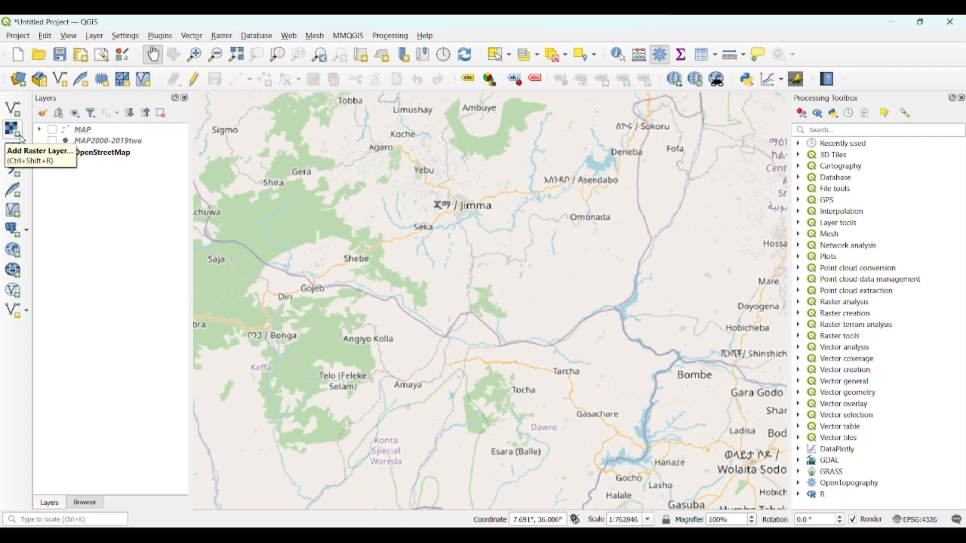
# Start a delimited text import and choose the CSV file from the Test\GPS folder as its source.
pyautogui.click(18, 176)
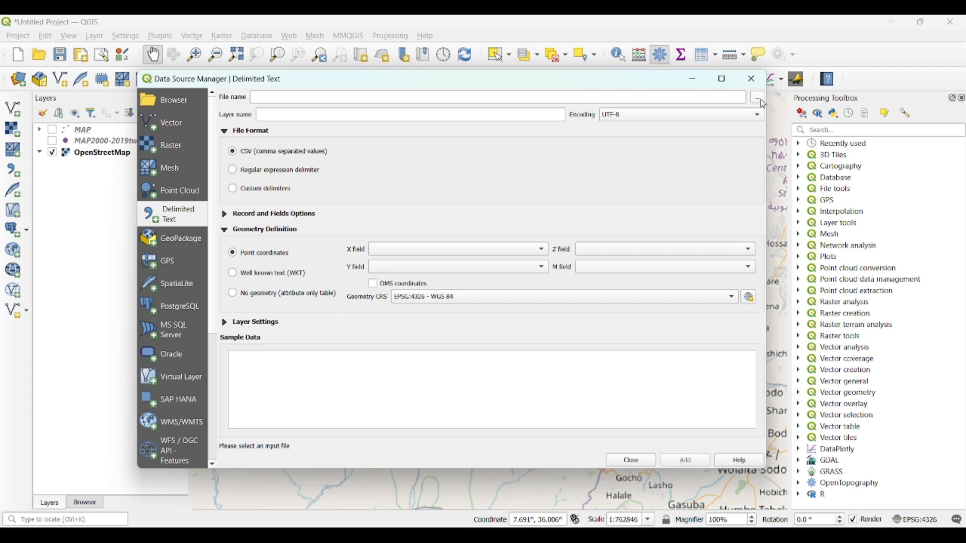
pyautogui.click(758, 98)
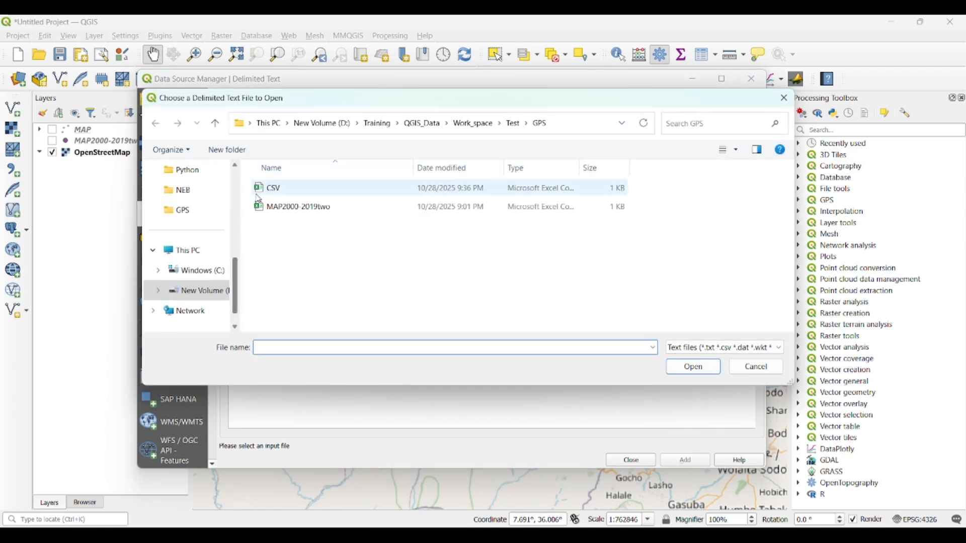
pyautogui.click(276, 195)
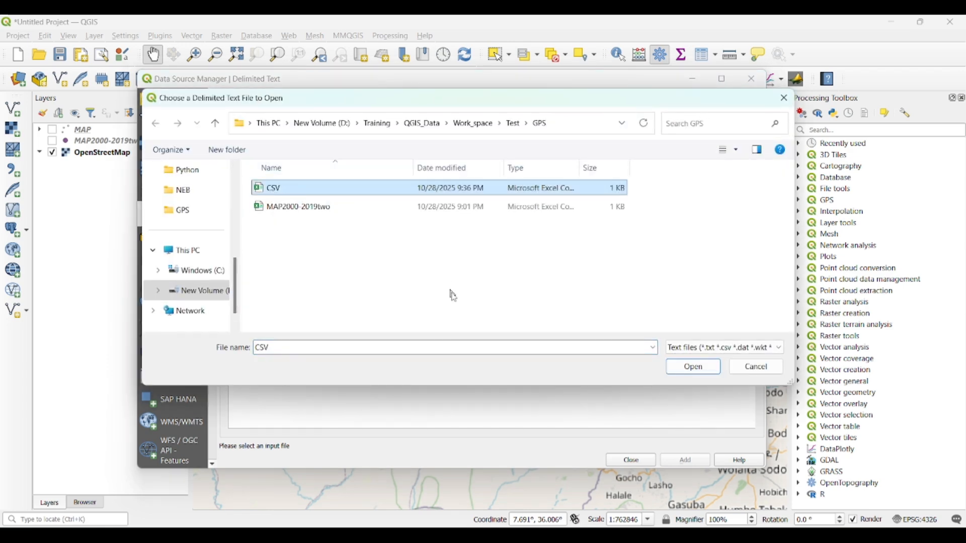
pyautogui.click(694, 370)
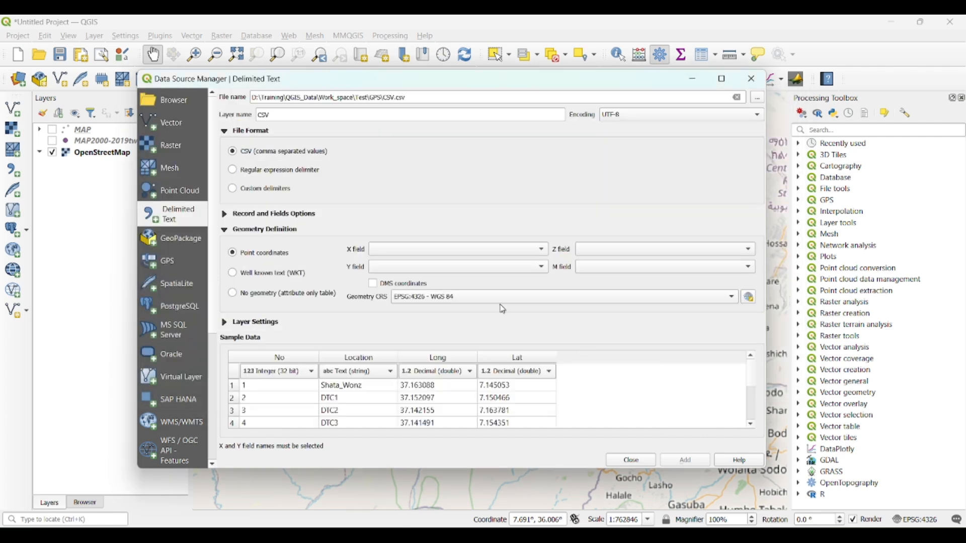
# Set Long as the X field and Lat as the Y field, review the sample rows and add the CSV point layer.
pyautogui.click(414, 251)
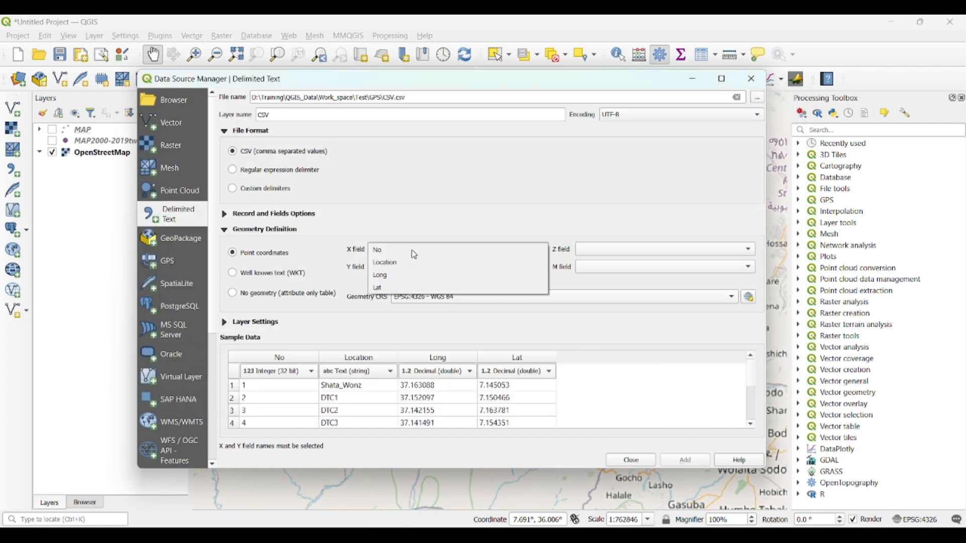
pyautogui.click(405, 275)
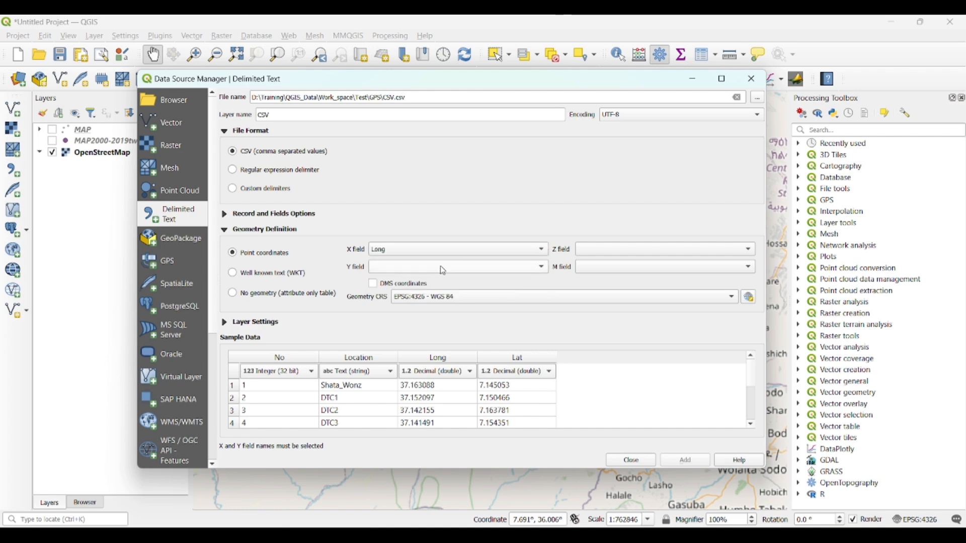
pyautogui.click(439, 267)
pyautogui.click(400, 305)
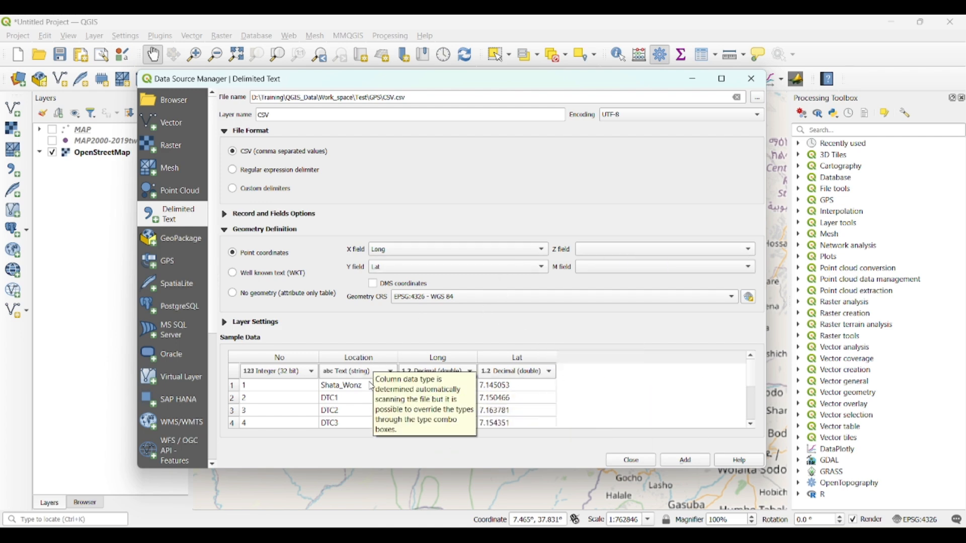
pyautogui.scroll(-1, 361, 391)
pyautogui.scroll(-1, 361, 391)
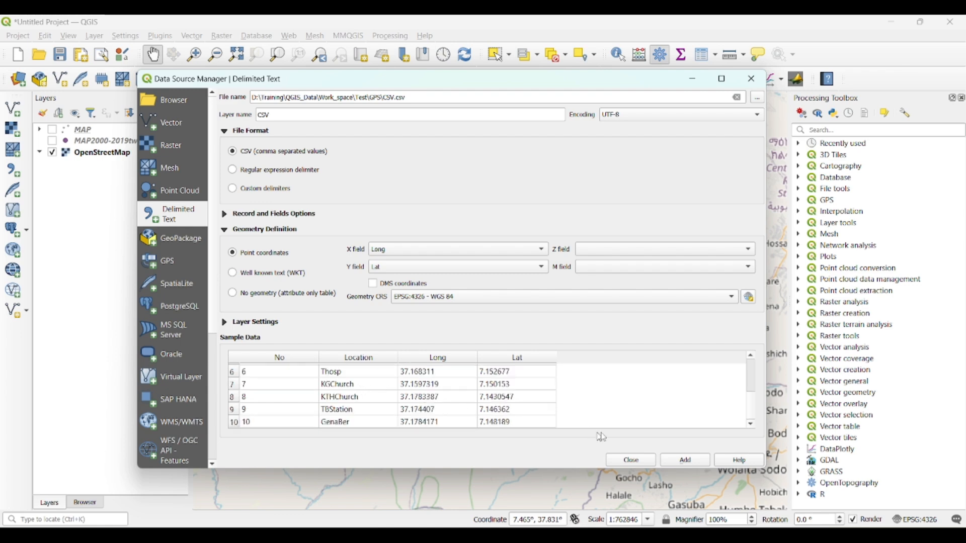
pyautogui.click(689, 463)
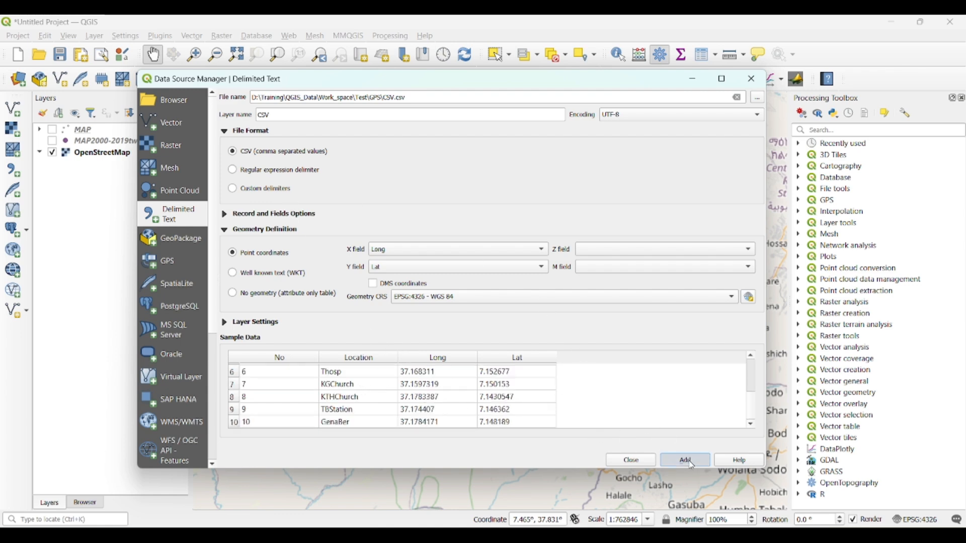
pyautogui.click(634, 464)
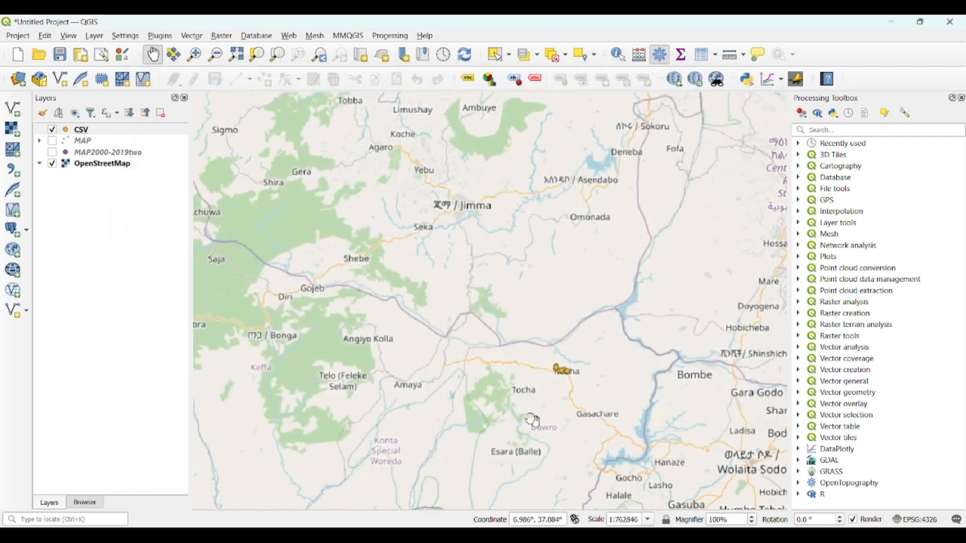
# Zoom to the CSV layer and examine its points against the roads and town of Tarcha on the basemap.
pyautogui.rightClick(86, 132)
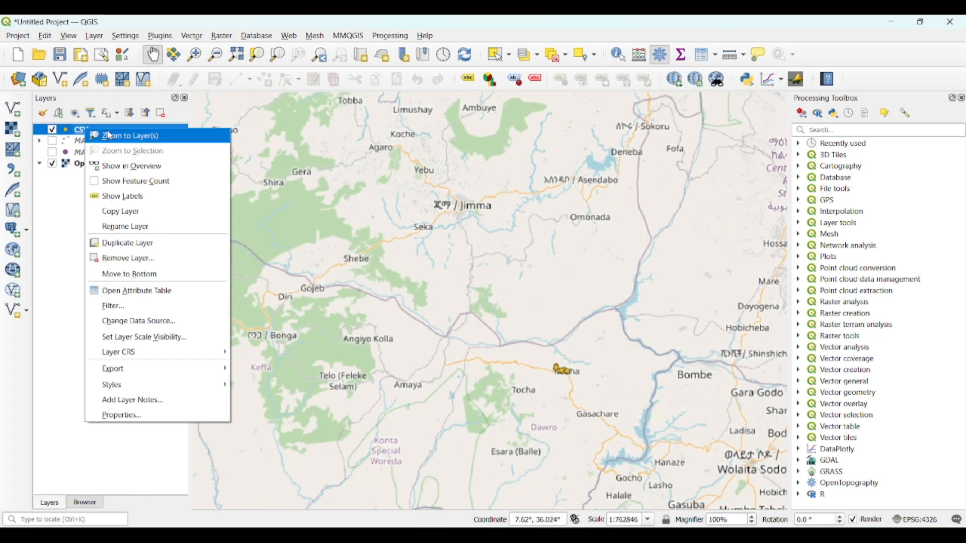
pyautogui.click(122, 137)
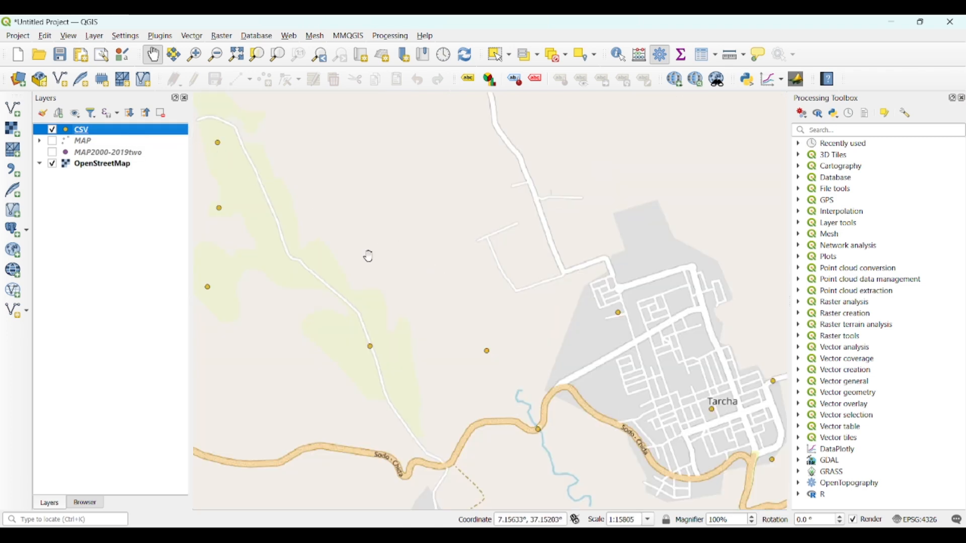
pyautogui.moveTo(369, 256); pyautogui.dragTo(483, 274)
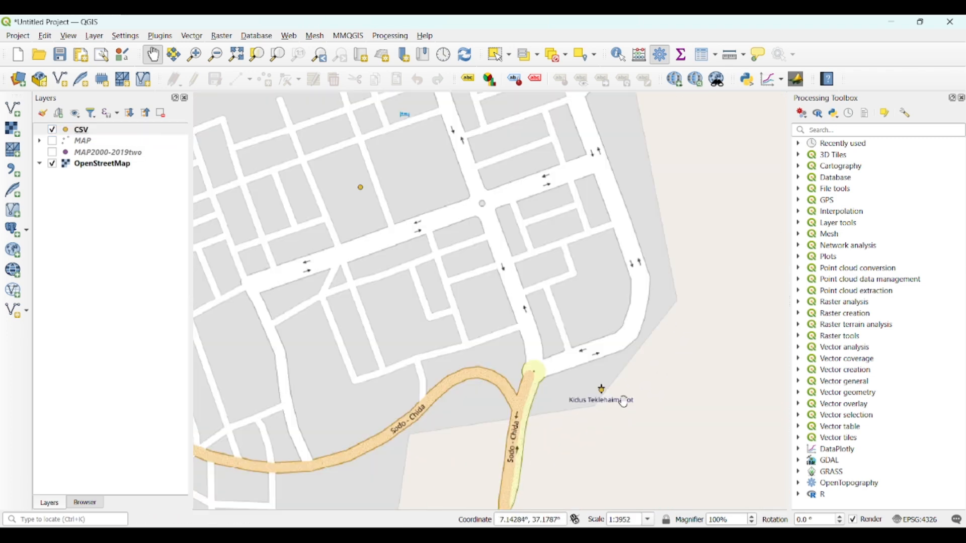
pyautogui.scroll(-1, 623, 397)
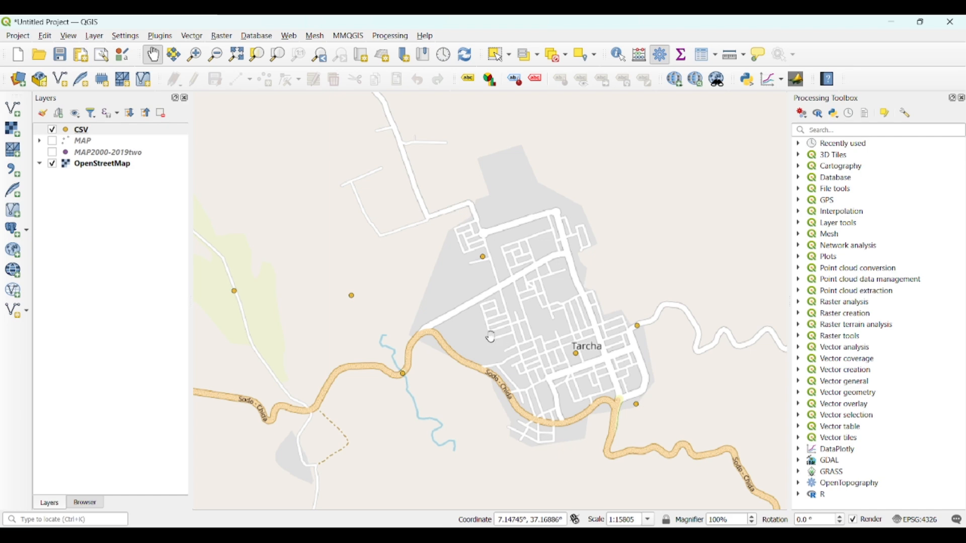
pyautogui.moveTo(519, 344); pyautogui.dragTo(631, 358)
pyautogui.moveTo(505, 378); pyautogui.dragTo(586, 418)
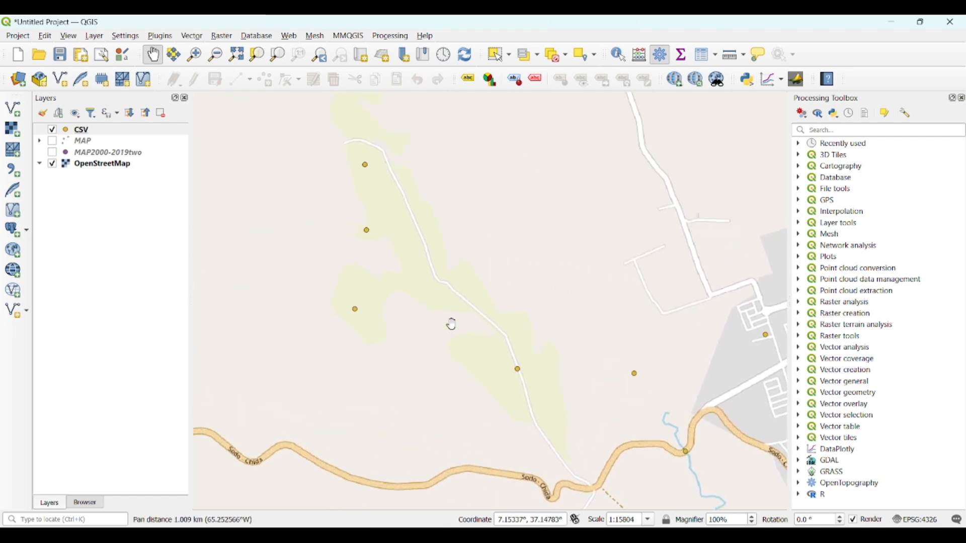
pyautogui.moveTo(450, 323); pyautogui.dragTo(512, 380)
pyautogui.moveTo(561, 430); pyautogui.dragTo(476, 354)
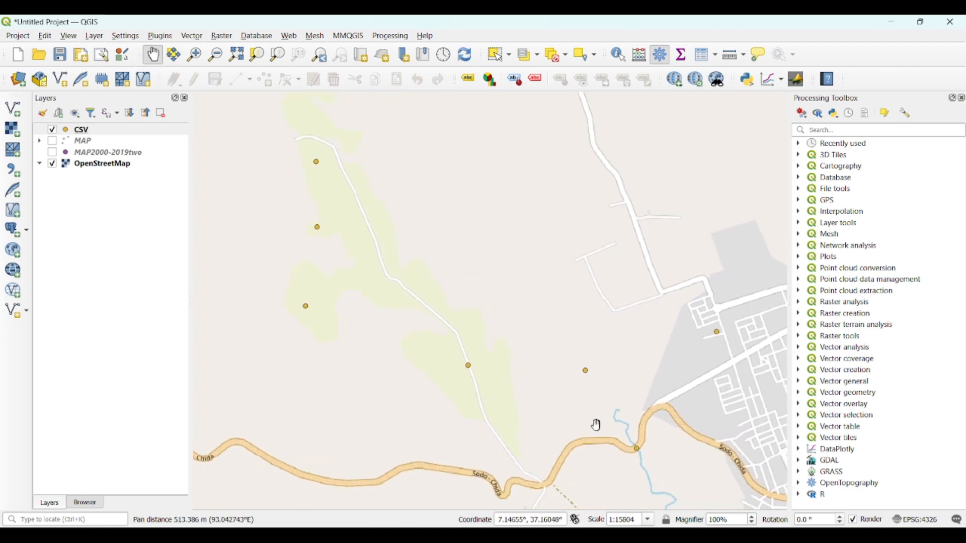
pyautogui.moveTo(596, 425); pyautogui.dragTo(556, 369)
pyautogui.scroll(1, 620, 394)
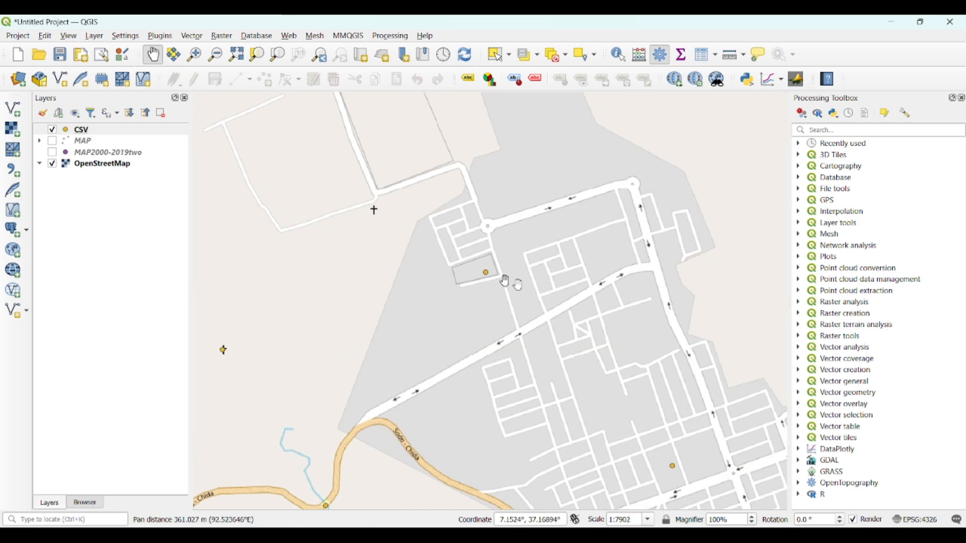
pyautogui.scroll(-1, 556, 280)
pyautogui.moveTo(447, 330); pyautogui.dragTo(612, 286)
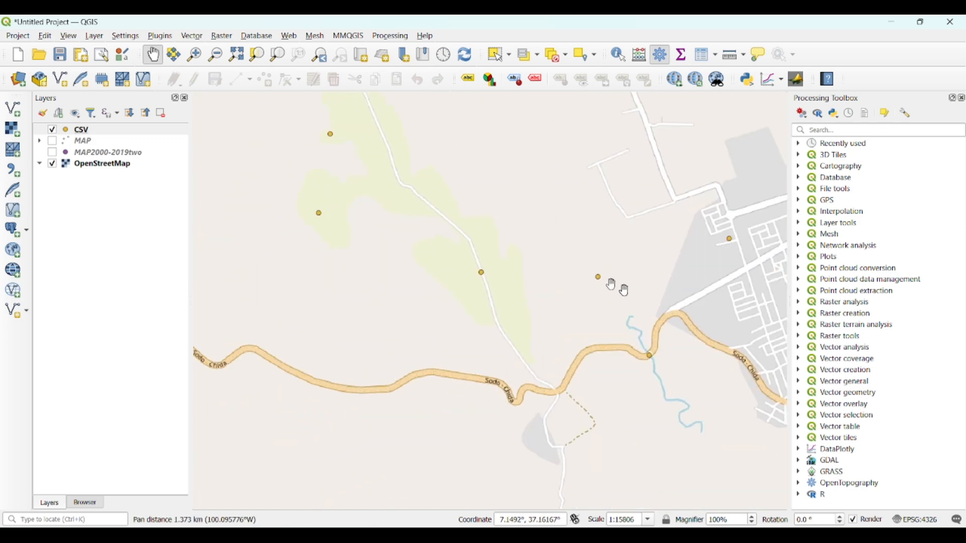
# Export the CSV layer as an ESRI Shapefile named Points_DT in the GPS folder, with CRS EPSG:4326 - WGS 84.
pyautogui.rightClick(84, 131)
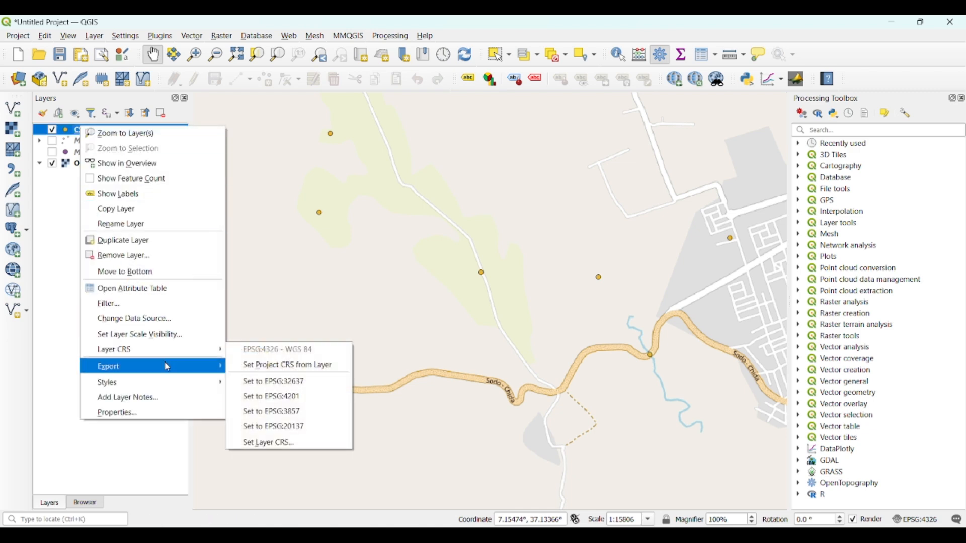
pyautogui.moveTo(170, 368)
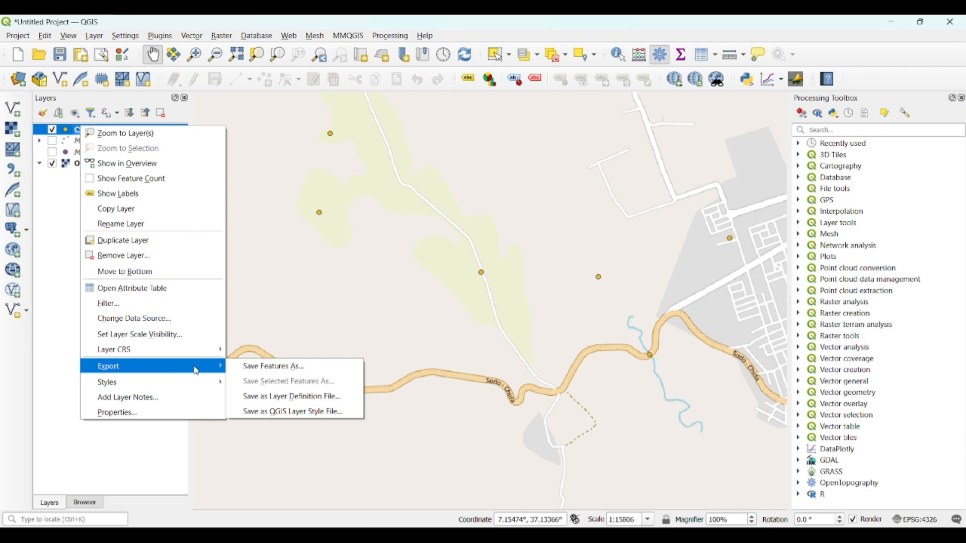
pyautogui.click(261, 369)
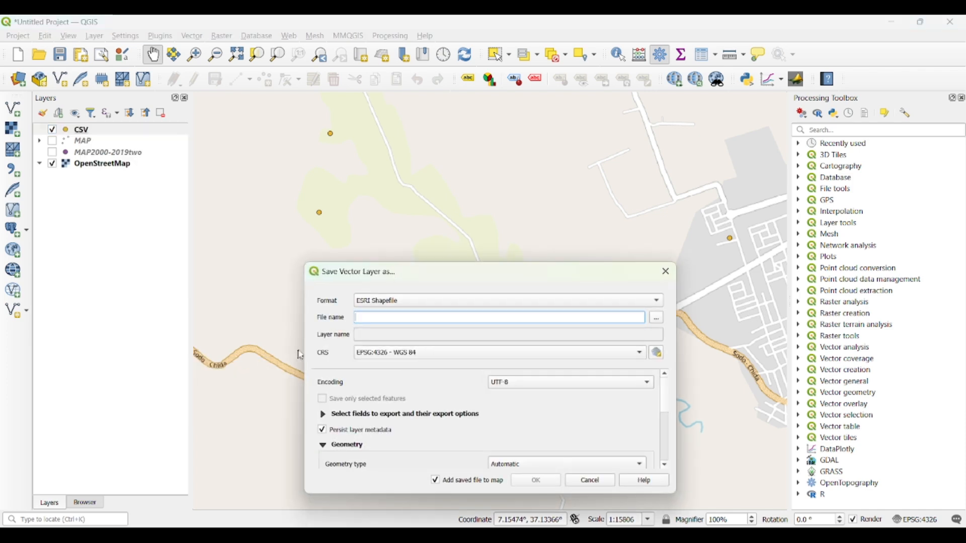
pyautogui.click(660, 322)
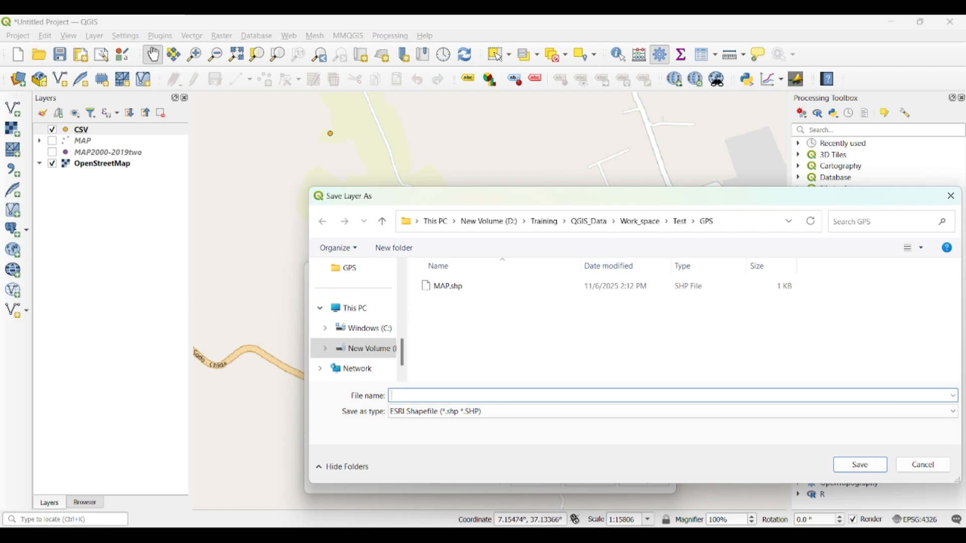
pyautogui.write('Points_DT')
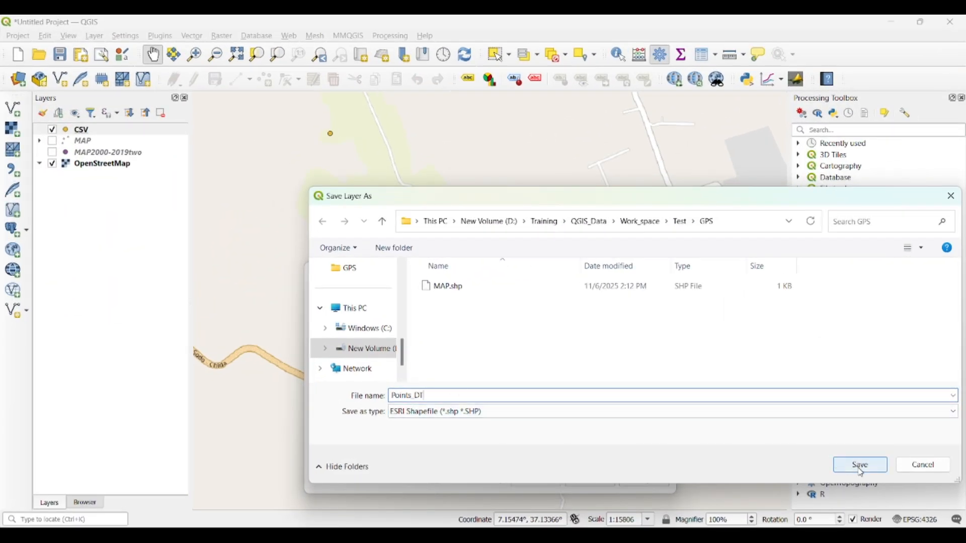
pyautogui.click(863, 465)
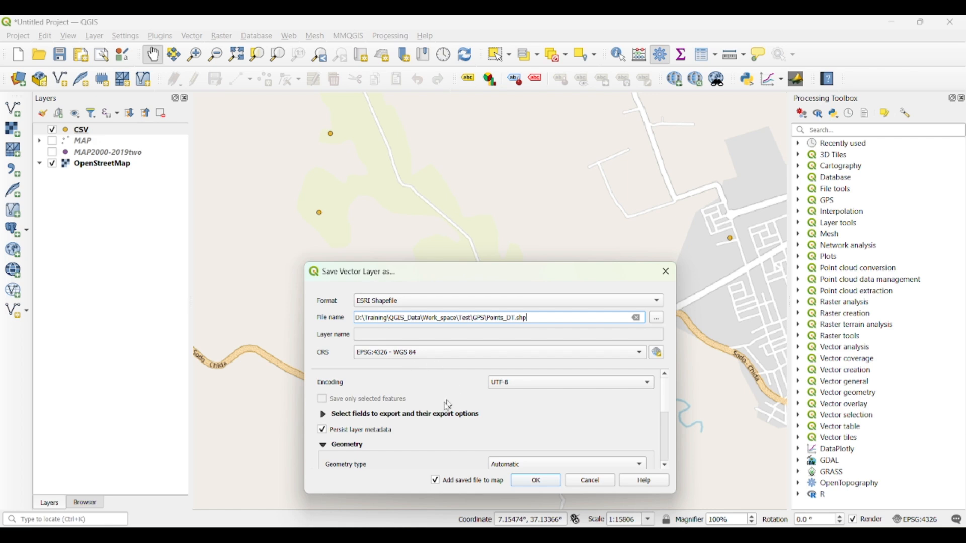
pyautogui.click(537, 485)
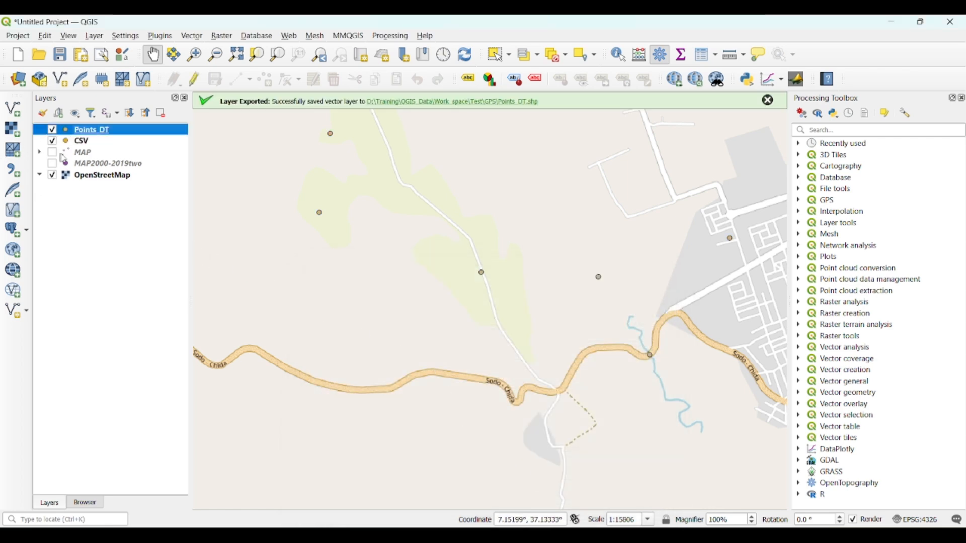
# Remove the CSV and MAP2000-2019two layers from the project and dismiss the export message.
pyautogui.click(79, 145)
pyautogui.rightClick(79, 145)
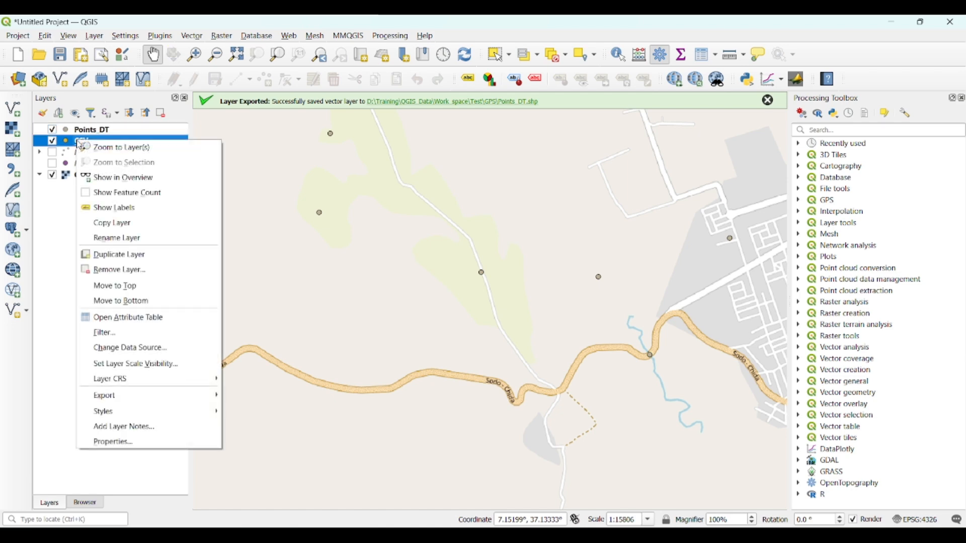
pyautogui.click(124, 272)
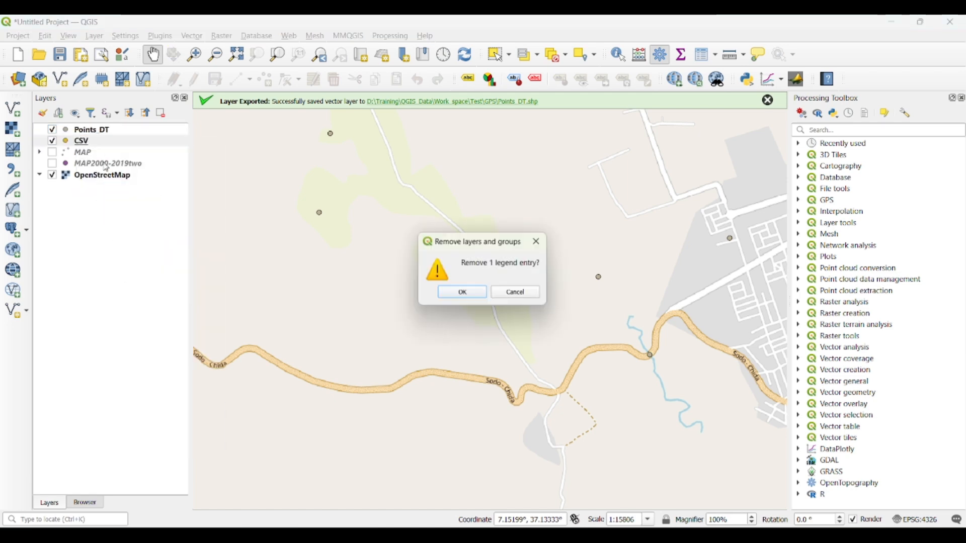
pyautogui.click(477, 299)
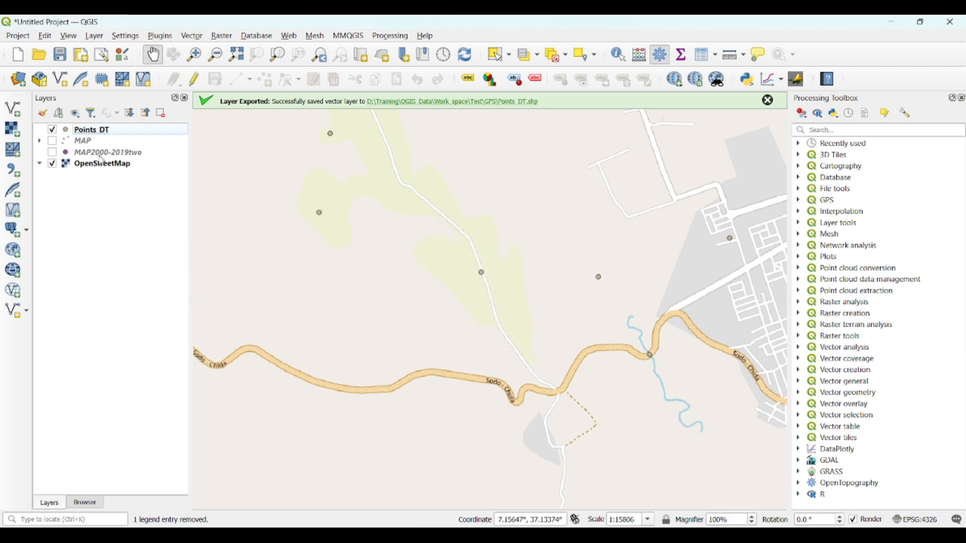
pyautogui.click(103, 153)
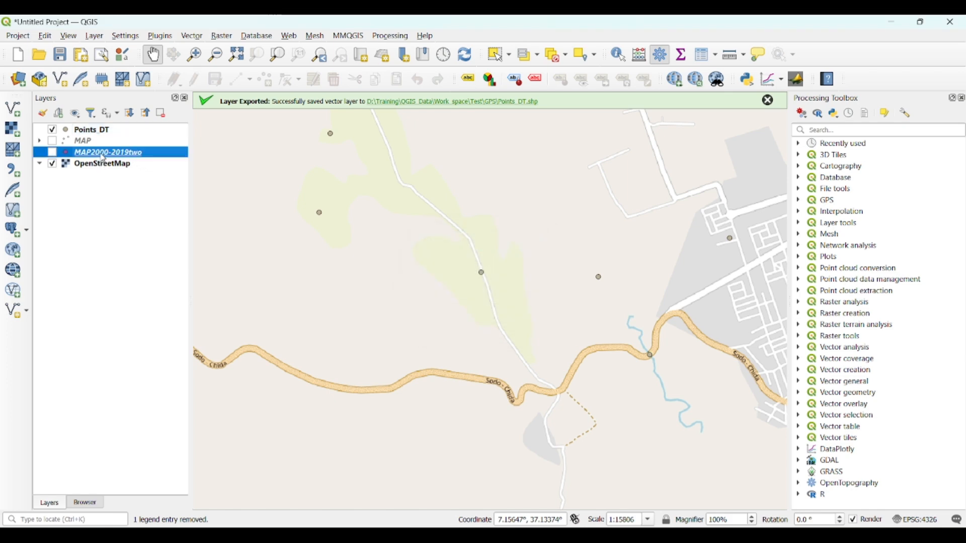
pyautogui.click(162, 115)
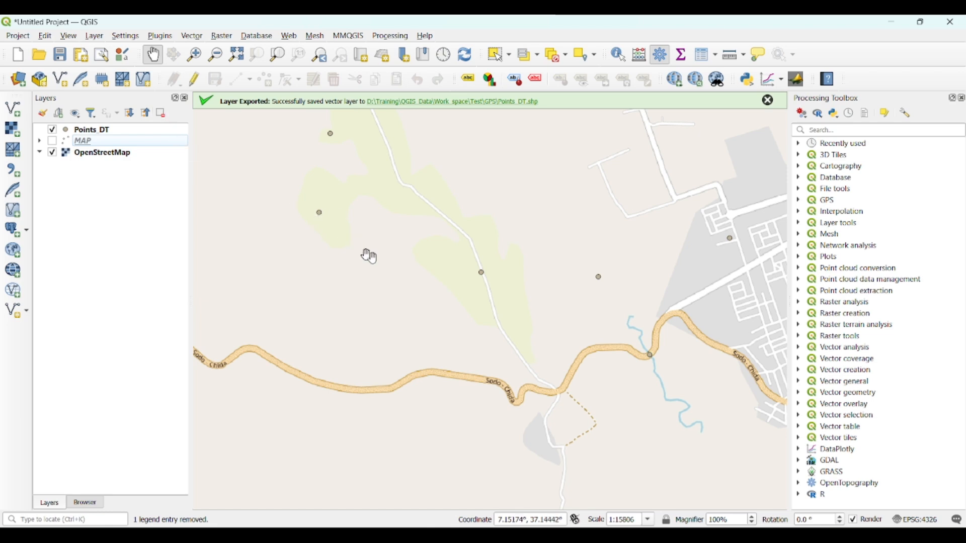
pyautogui.click(768, 101)
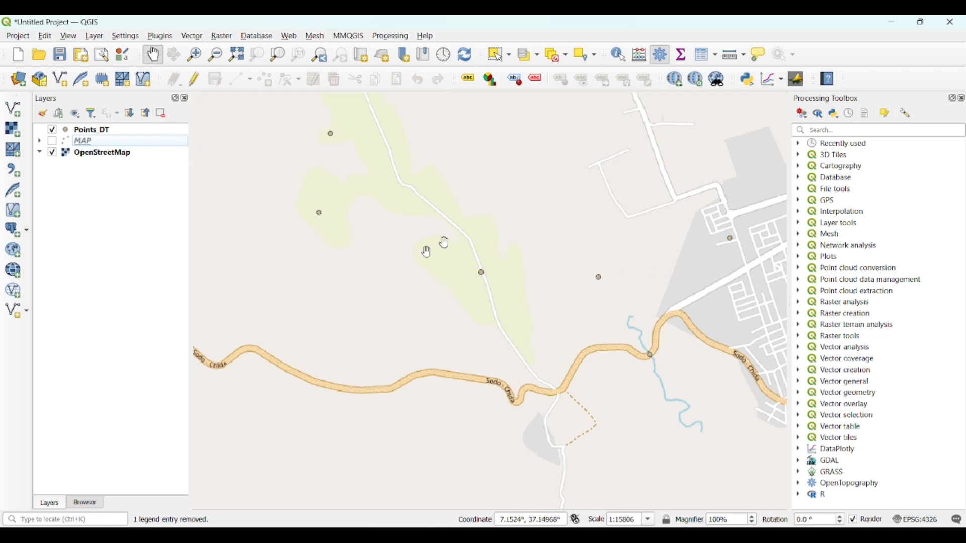
# Symbolize the Points_DT layer as Categorized by the Location field, classify its values and delete the all other values class.
pyautogui.click(91, 131)
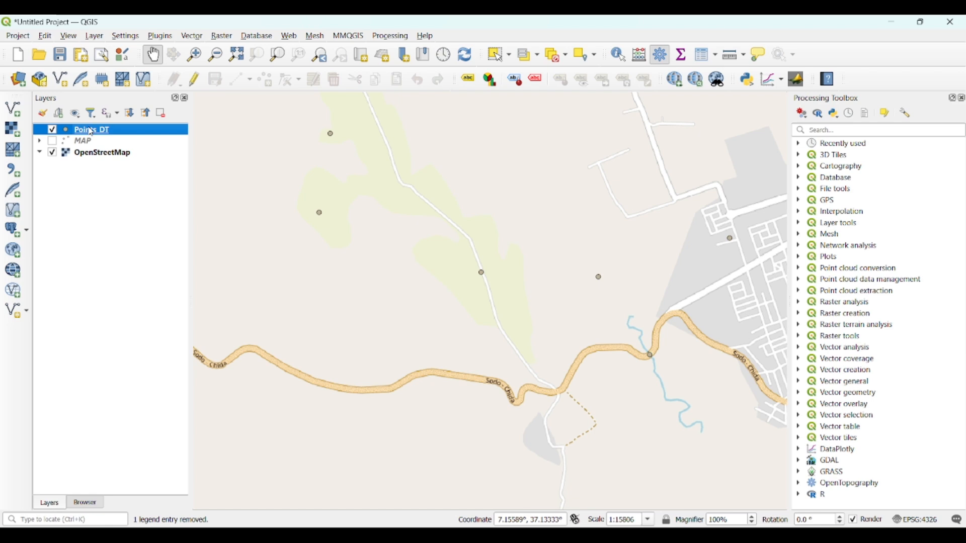
pyautogui.rightClick(91, 131)
pyautogui.click(176, 426)
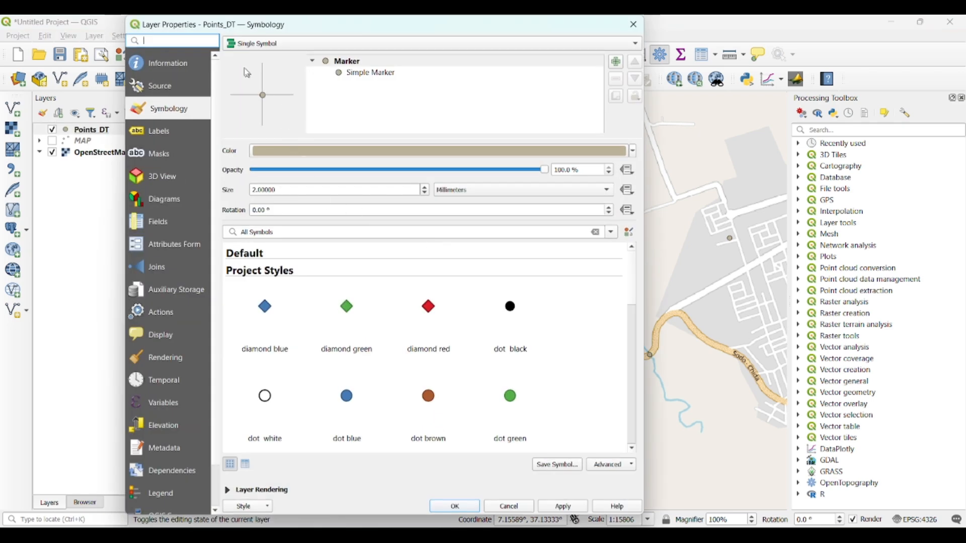
pyautogui.click(258, 45)
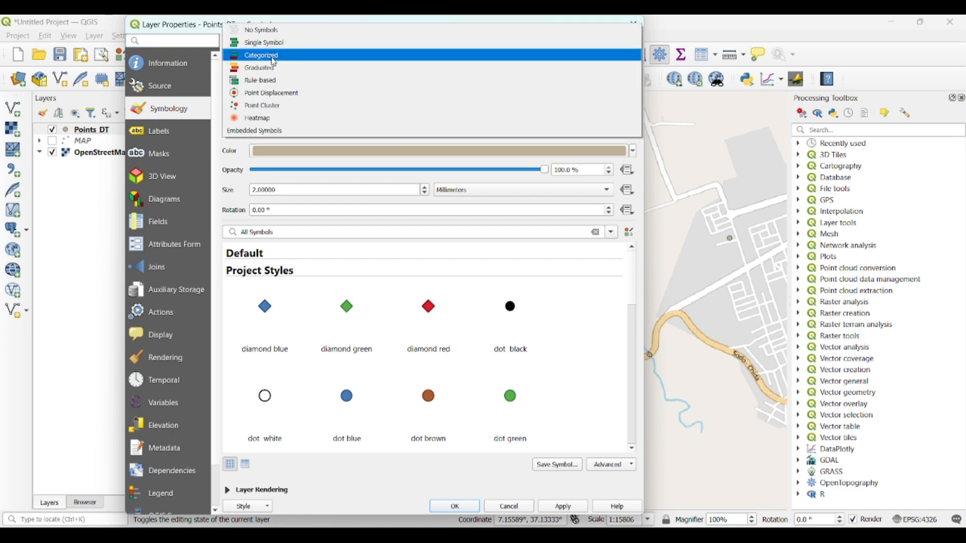
pyautogui.click(274, 56)
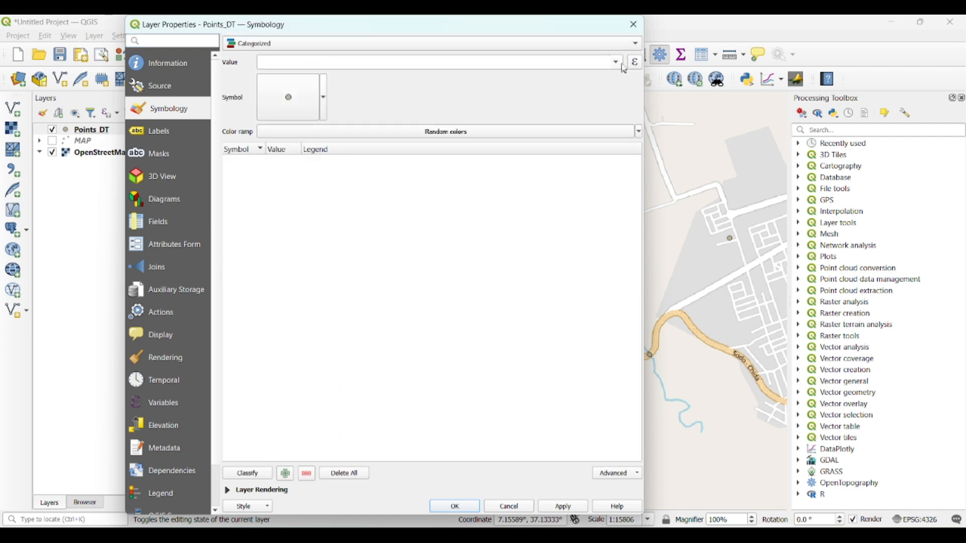
pyautogui.click(617, 63)
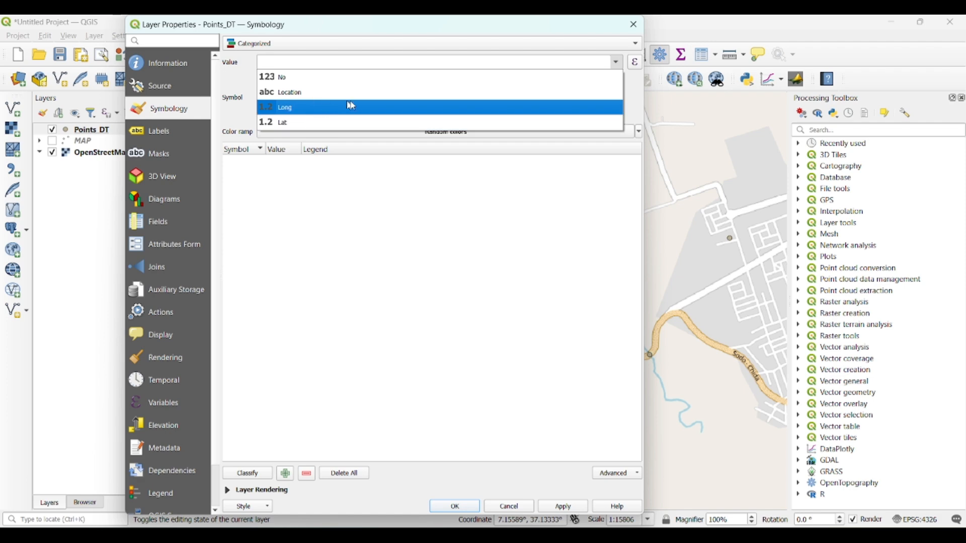
pyautogui.click(308, 92)
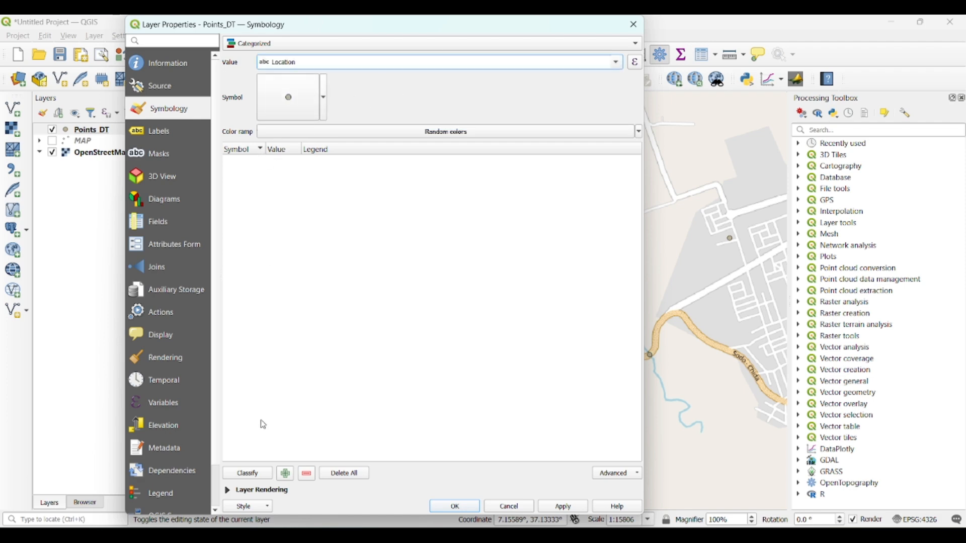
pyautogui.click(249, 476)
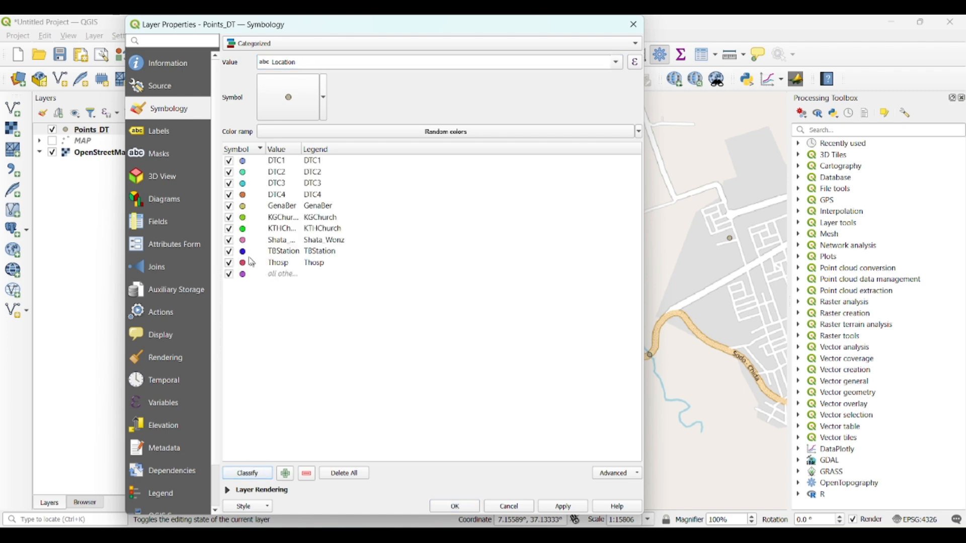
pyautogui.click(276, 276)
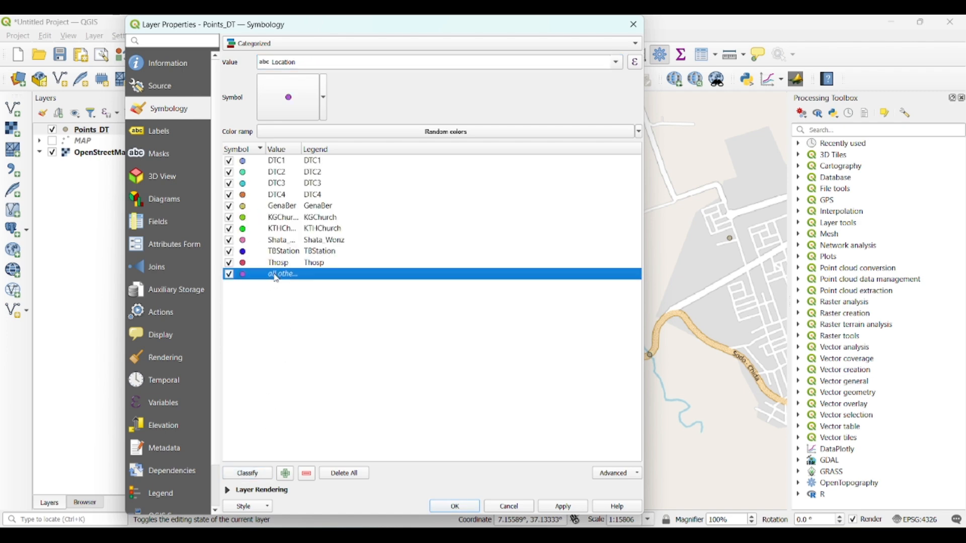
pyautogui.click(306, 476)
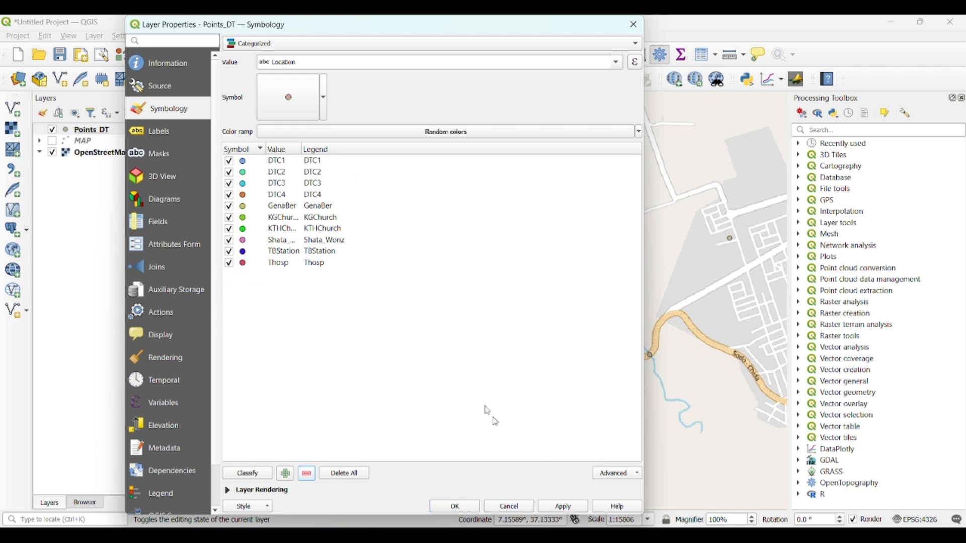
# Give the simple marker of the DTC1 category a pink-magenta fill color.
pyautogui.doubleClick(245, 163)
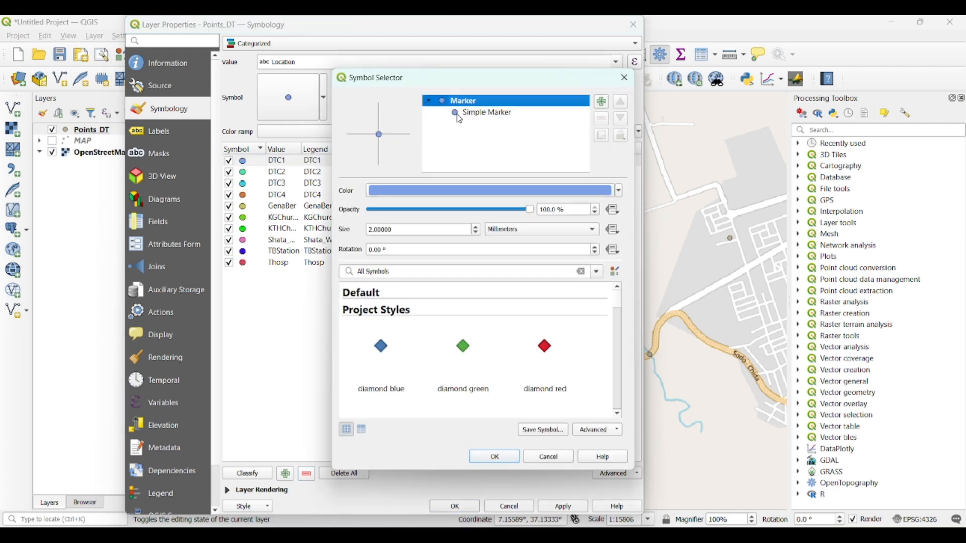
pyautogui.click(460, 115)
pyautogui.click(583, 235)
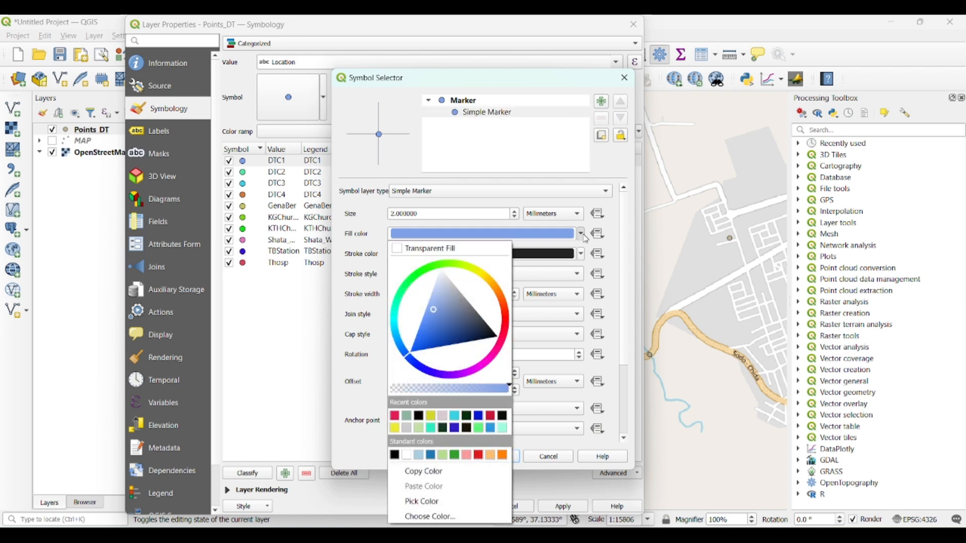
pyautogui.click(485, 368)
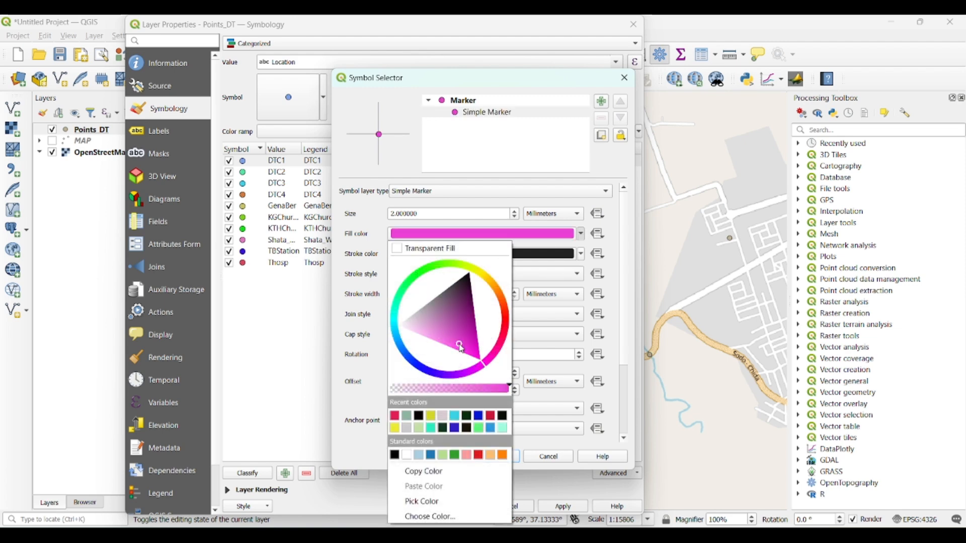
pyautogui.moveTo(404, 358); pyautogui.dragTo(394, 367)
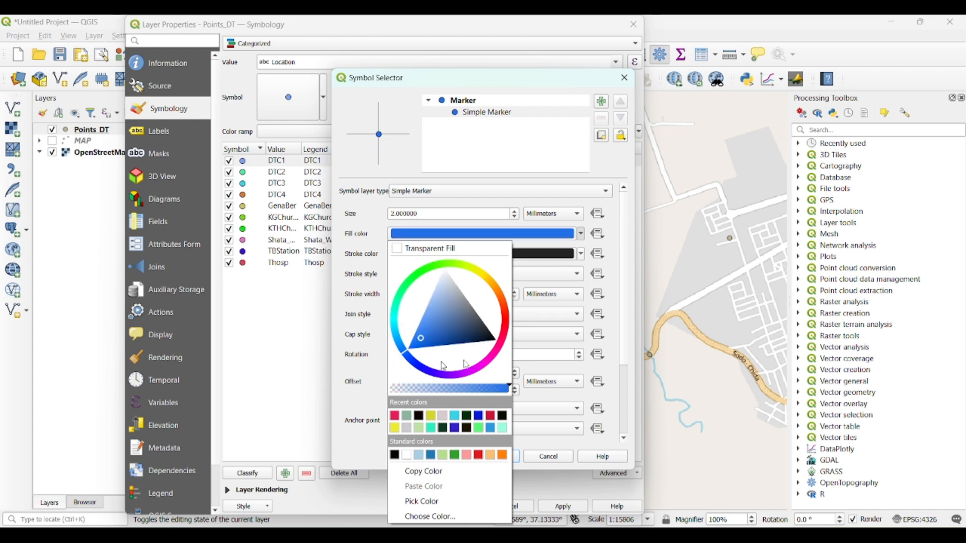
pyautogui.click(489, 361)
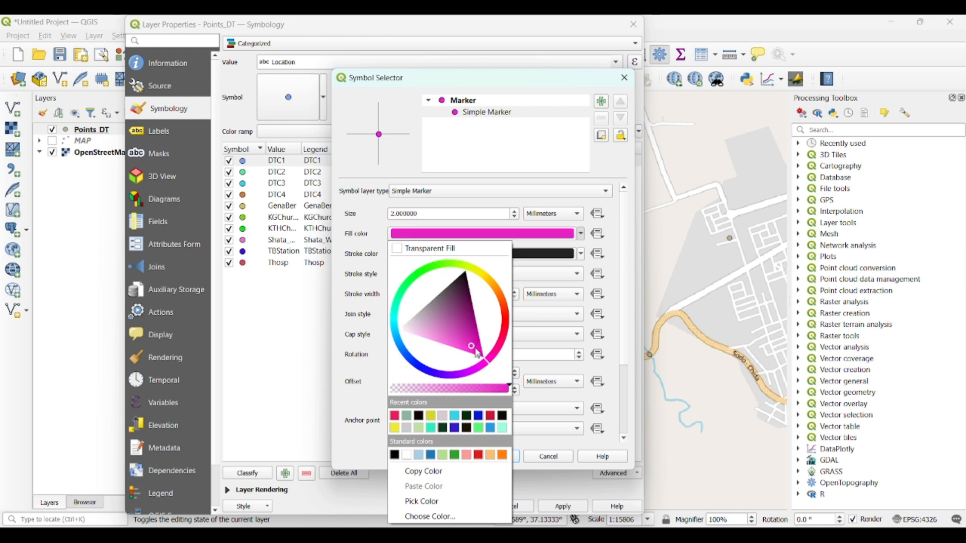
pyautogui.click(452, 336)
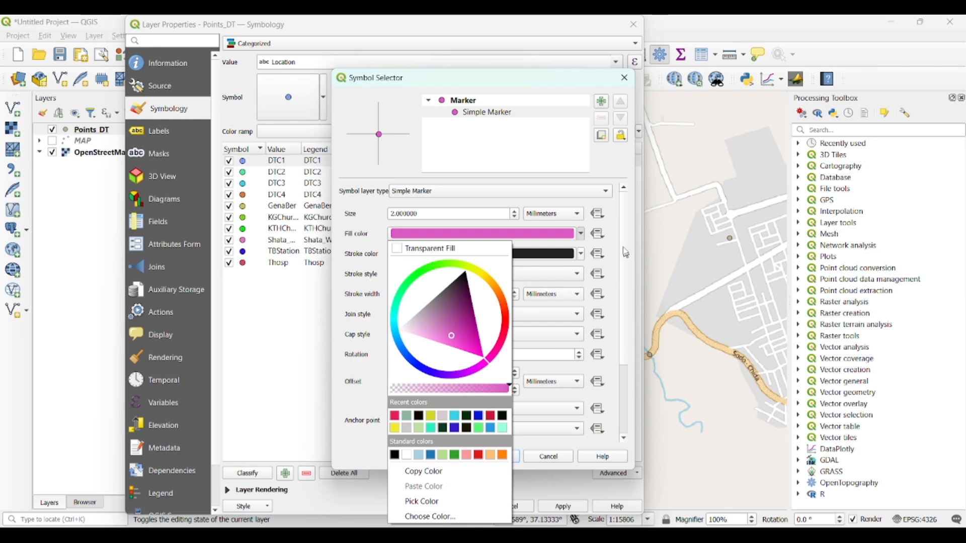
pyautogui.click(614, 225)
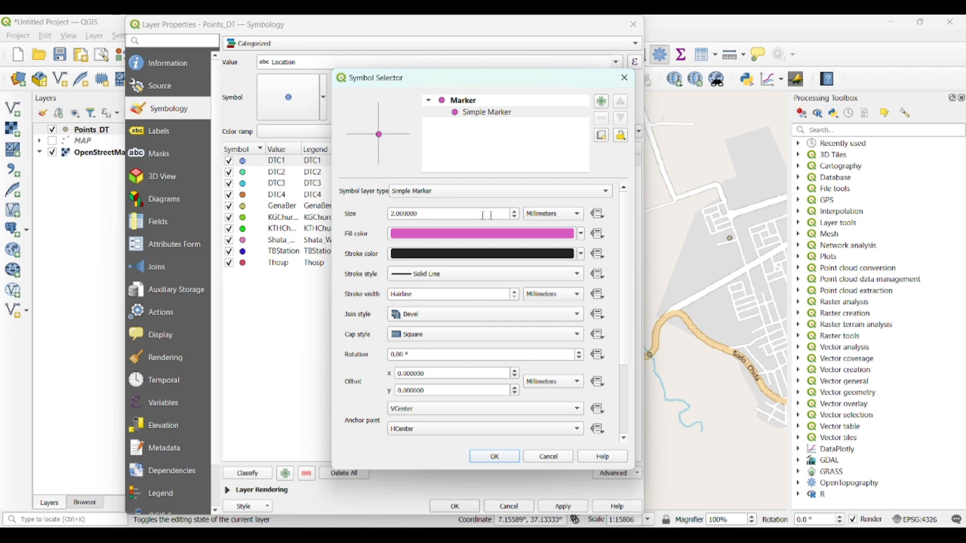
# Set the DTC1 marker size to 3.2 millimeters and accept the symbol.
pyautogui.click(515, 212)
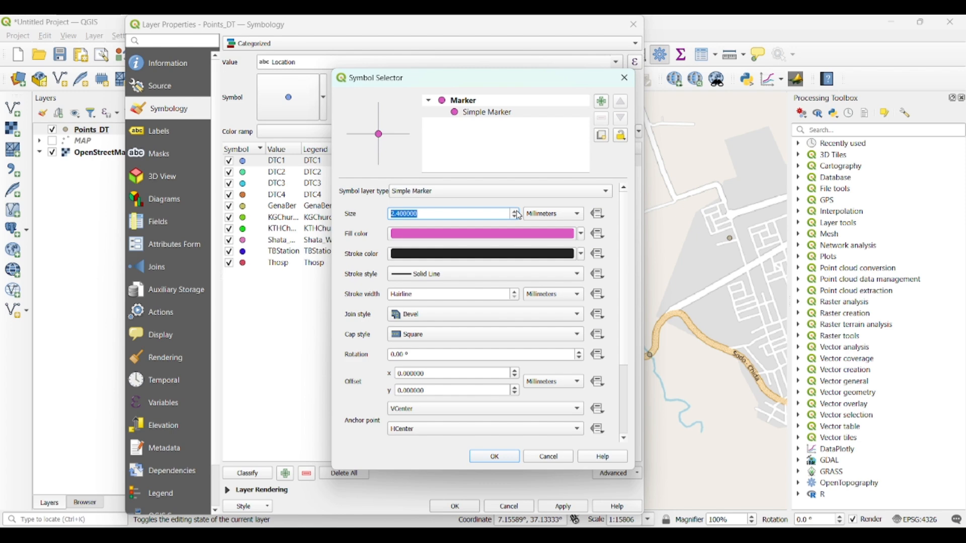
pyautogui.click(516, 212)
pyautogui.click(516, 211)
pyautogui.click(515, 212)
pyautogui.click(515, 211)
pyautogui.click(491, 458)
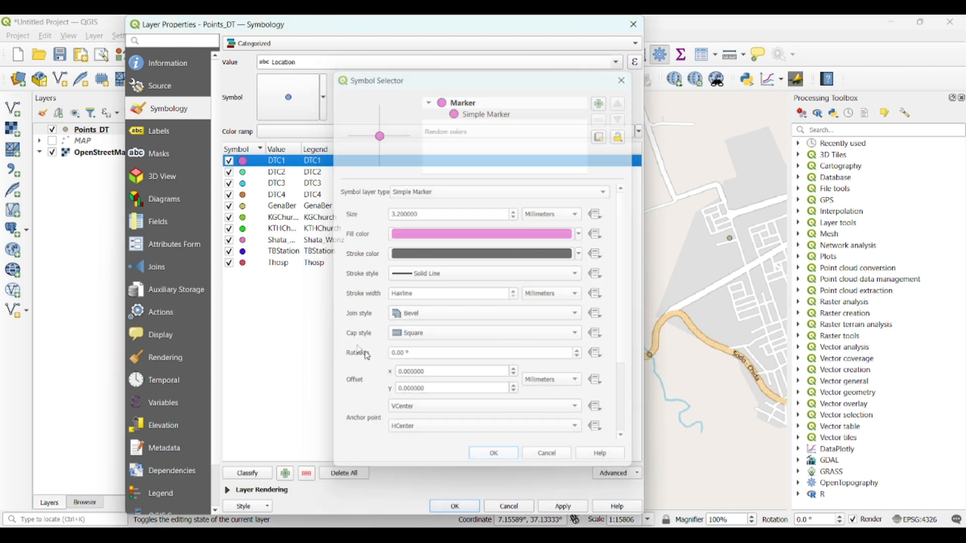
# Assign the topo hospital symbol to the DTC2 category and apply the categorized style to the Points_DT layer.
pyautogui.doubleClick(246, 174)
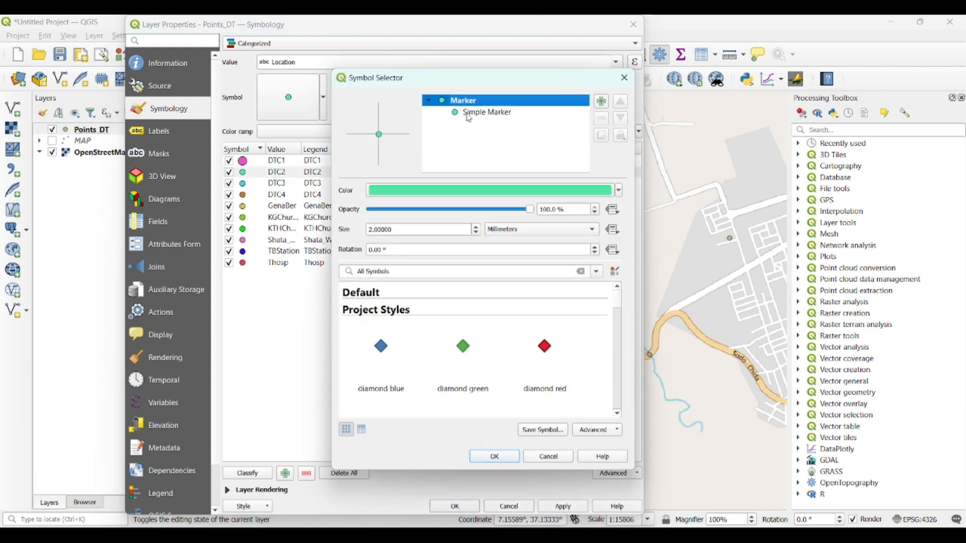
pyautogui.scroll(-2, 501, 359)
pyautogui.scroll(-4, 501, 359)
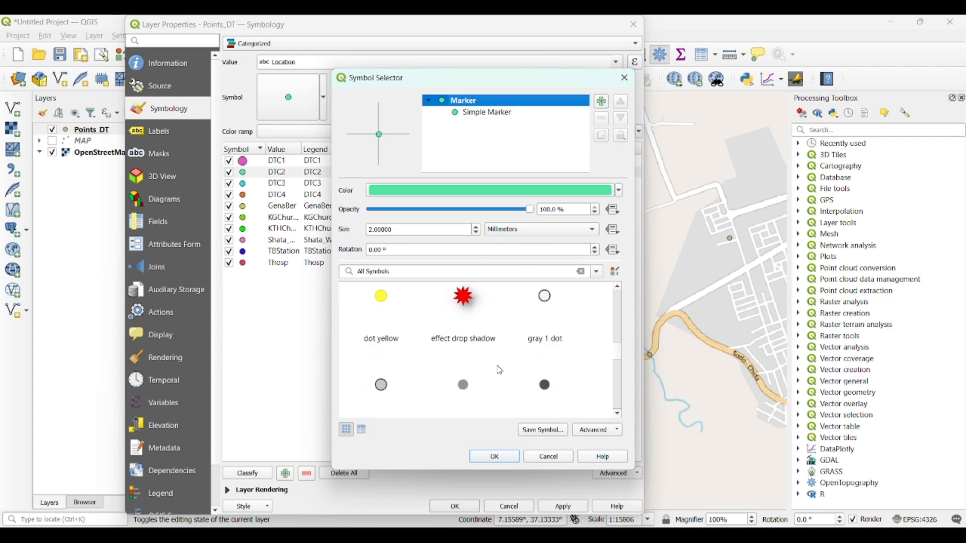
pyautogui.scroll(-6, 500, 371)
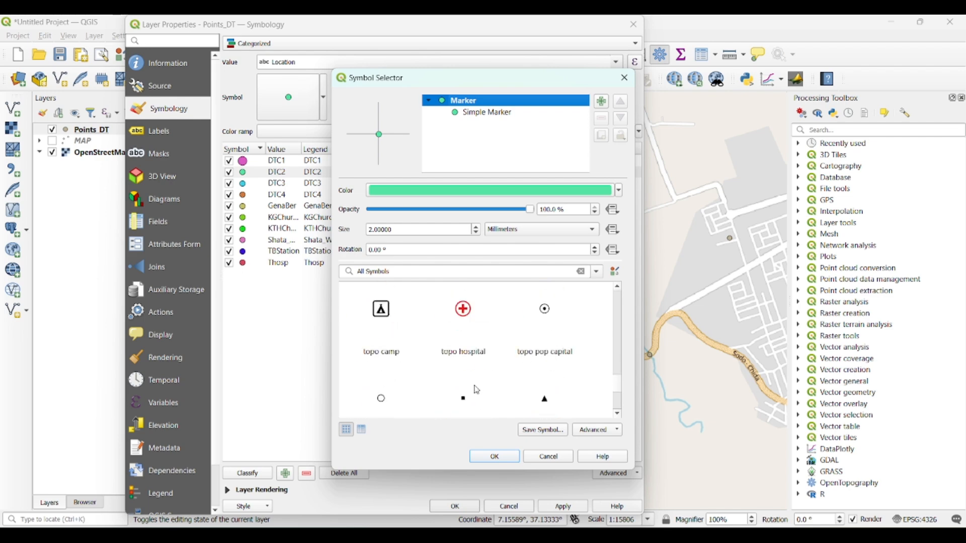
pyautogui.click(464, 319)
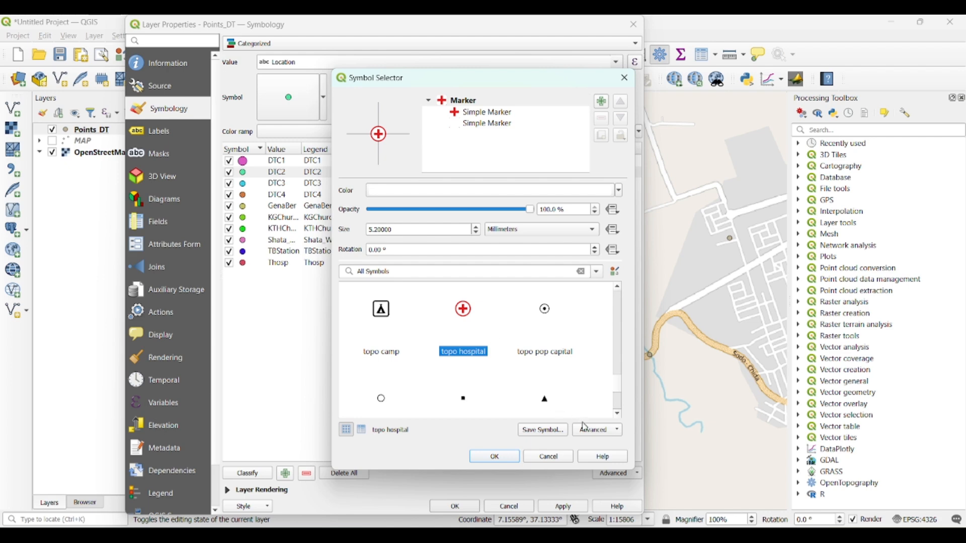
pyautogui.click(497, 459)
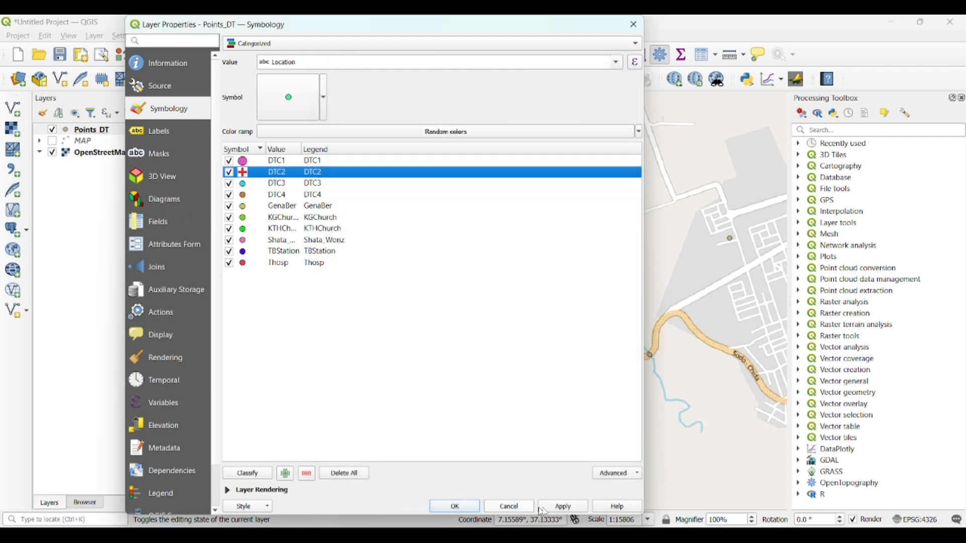
pyautogui.click(558, 509)
pyautogui.click(470, 512)
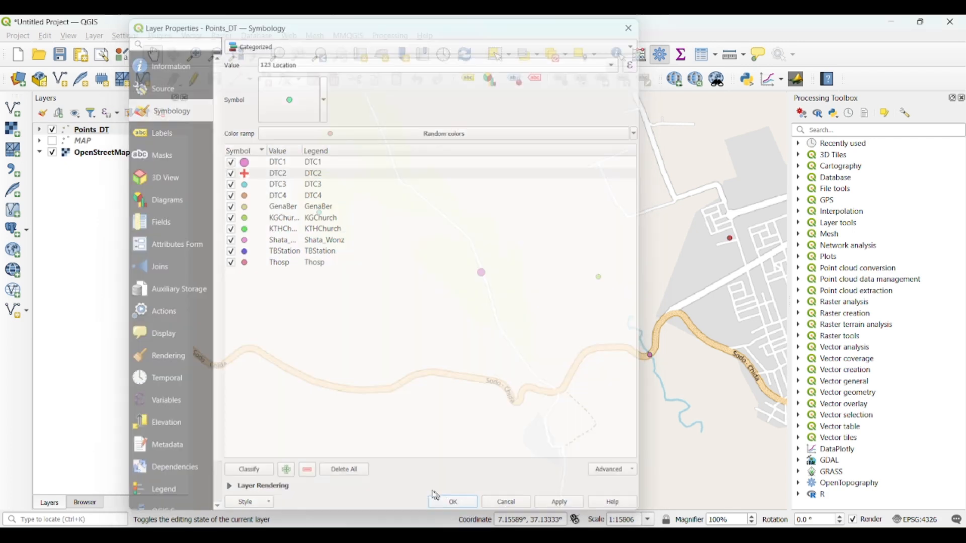
pyautogui.scroll(-2, 395, 351)
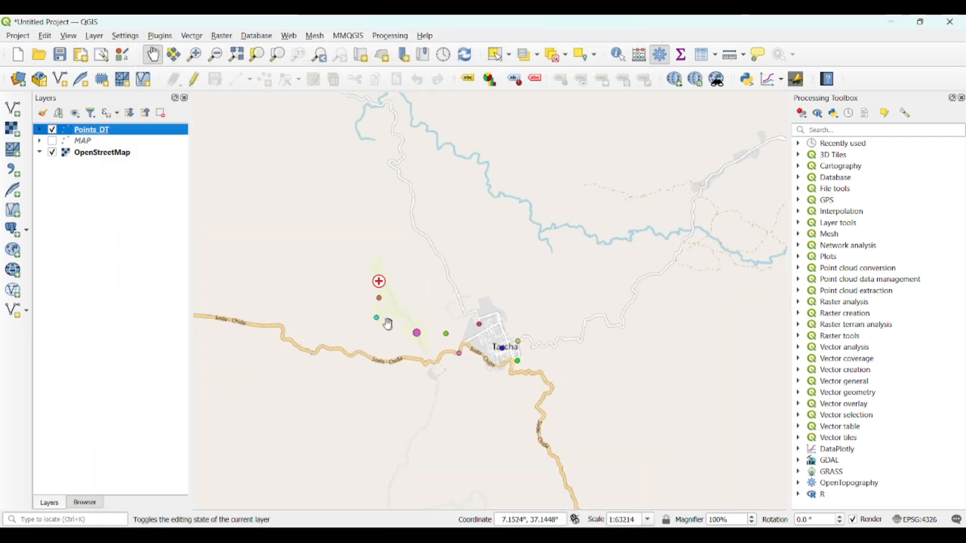
pyautogui.scroll(1, 387, 322)
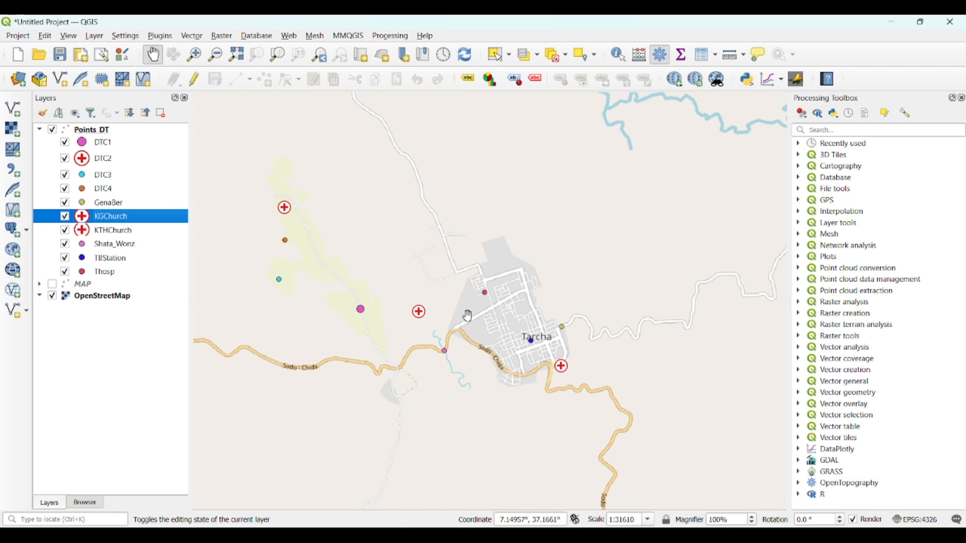